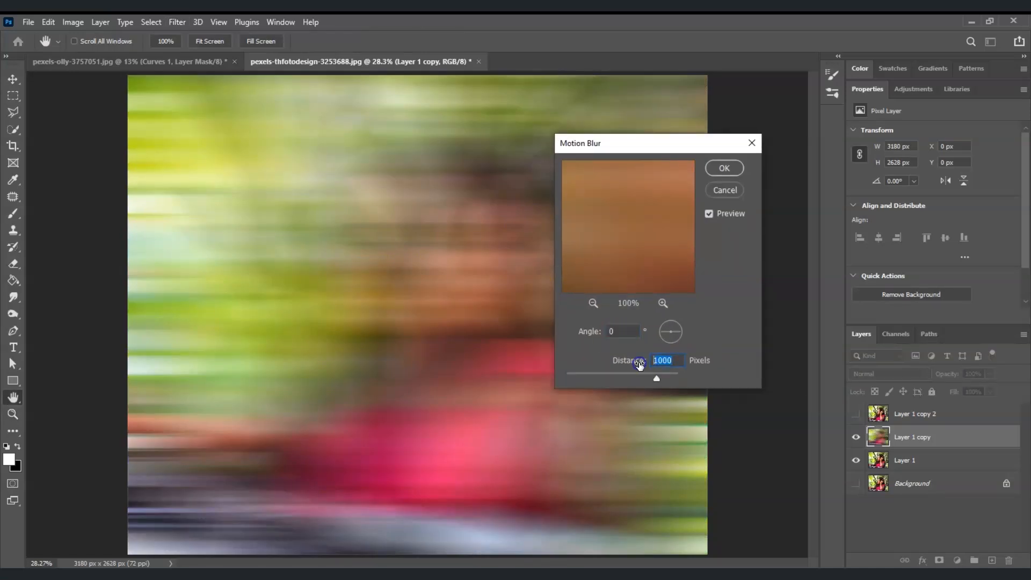
Add a layer mask to the blurred Layer 1 copy and paint with a smaller brush to reveal the woman's face
left_click(939, 560)
left_click(13, 214)
key("bracketleft")
key("bracketleft")
key("bracketleft")
key("bracketleft")
key("bracketleft")
key("bracketleft")
key("bracketleft")
mouse_move(380, 329)
left_mouse_down()
mouse_move(460, 269)
mouse_move(449, 349)
left_mouse_up()
Show Layer 1 copy 2, apply a Motion Blur with a distance of 1000 pixels, and add a layer mask to it
left_click(856, 414)
left_click(938, 412)
left_click(177, 22)
mouse_move(215, 193)
left_click(382, 260)
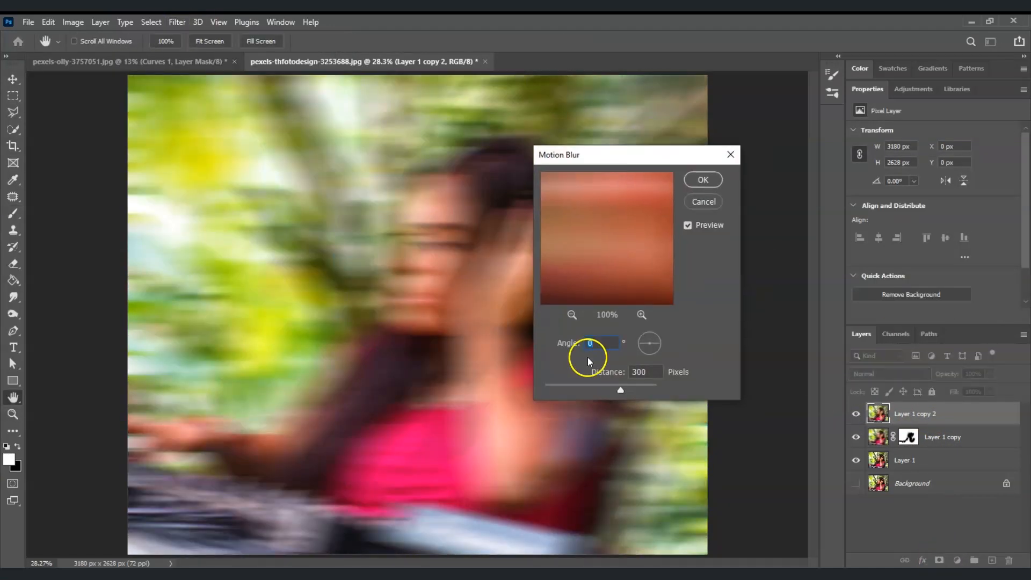
double_click(639, 372)
type("1000")
left_click(704, 179)
left_click(940, 560)
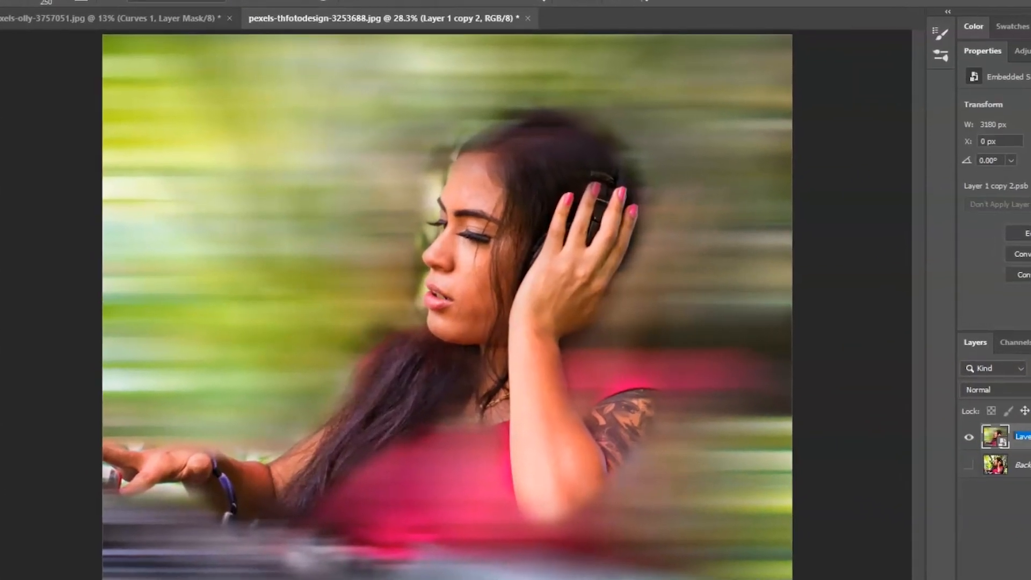
Set up a Graphic Pen sketch effect with stroke length 3 and light/dark balance 40 on the smart object
left_click(584, 150)
left_click_drag(848, 168, 860, 167)
left_click_drag(890, 200, 906, 201)
key("ctrl+minus")
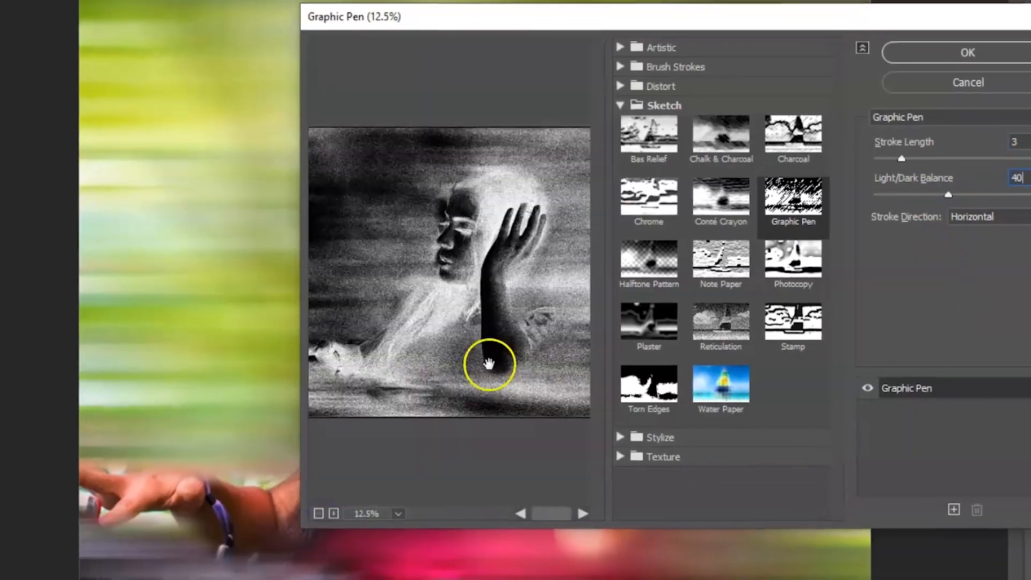
Stack a Halftone Pattern effect above the Graphic Pen effect and open its pattern type choices
left_click(956, 221)
left_click(910, 495)
left_click(624, 261)
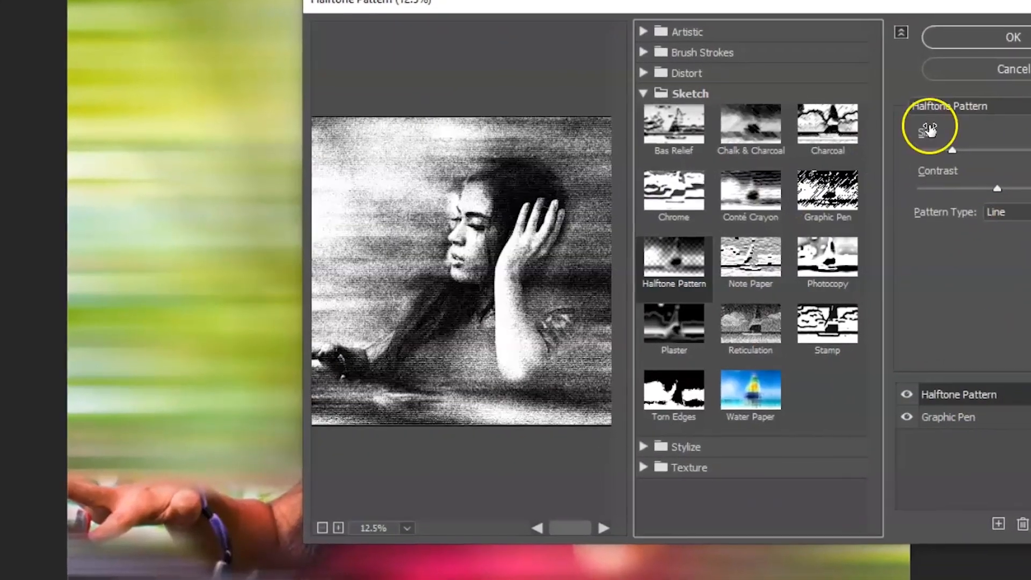
left_click(1004, 212)
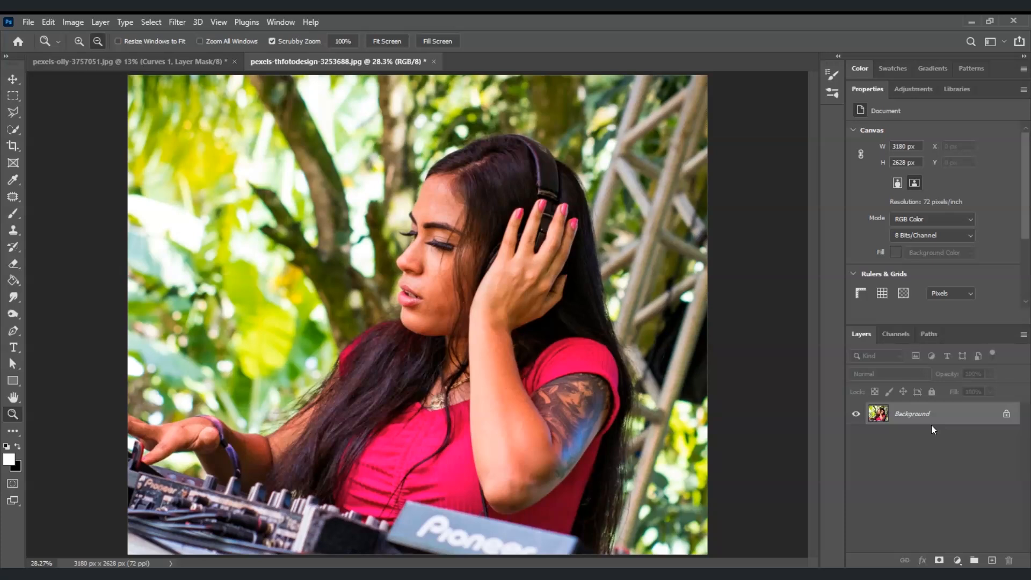
Duplicate the Background photo layer three times in succession, each time from the newest copy
key("ctrl+j")
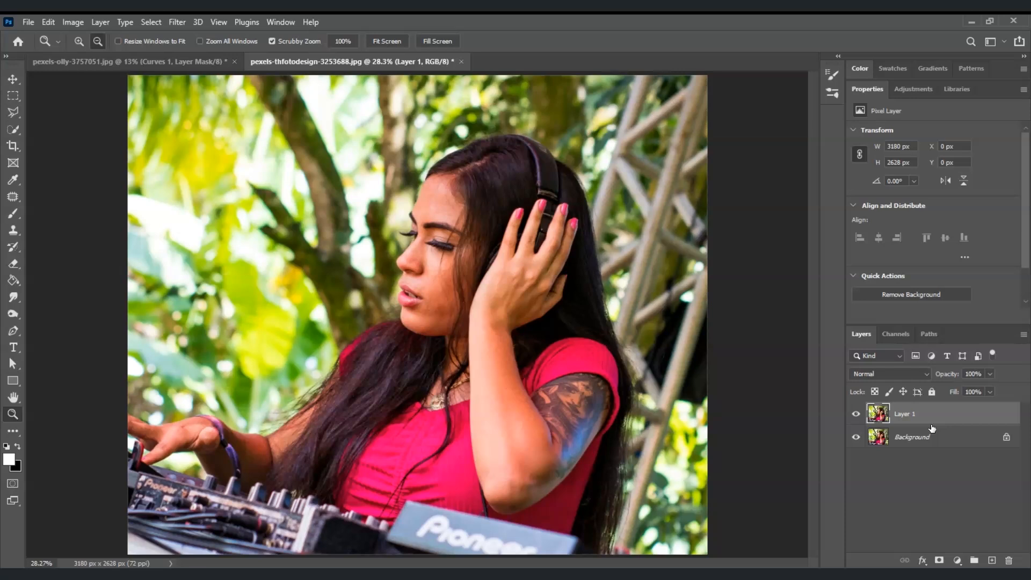
key("ctrl+j")
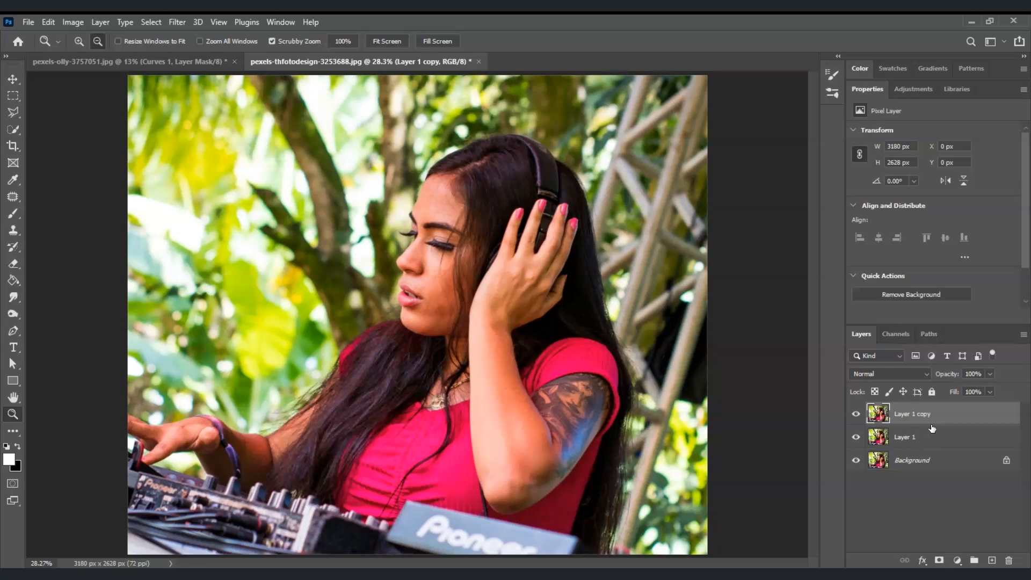
key("ctrl+j")
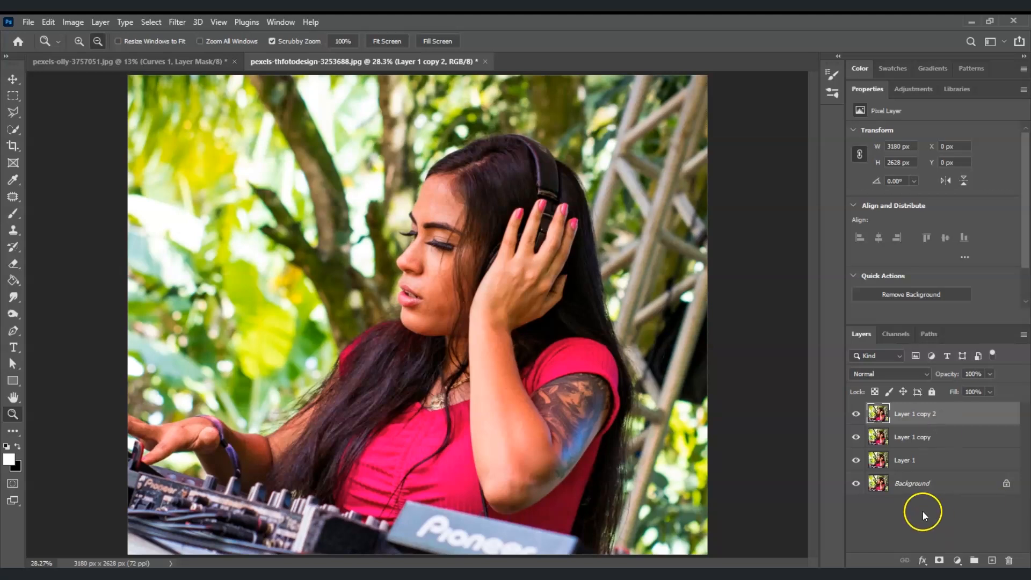
Hide the Background layer and Layer 1 copy 2
left_click(856, 485)
left_click(928, 437)
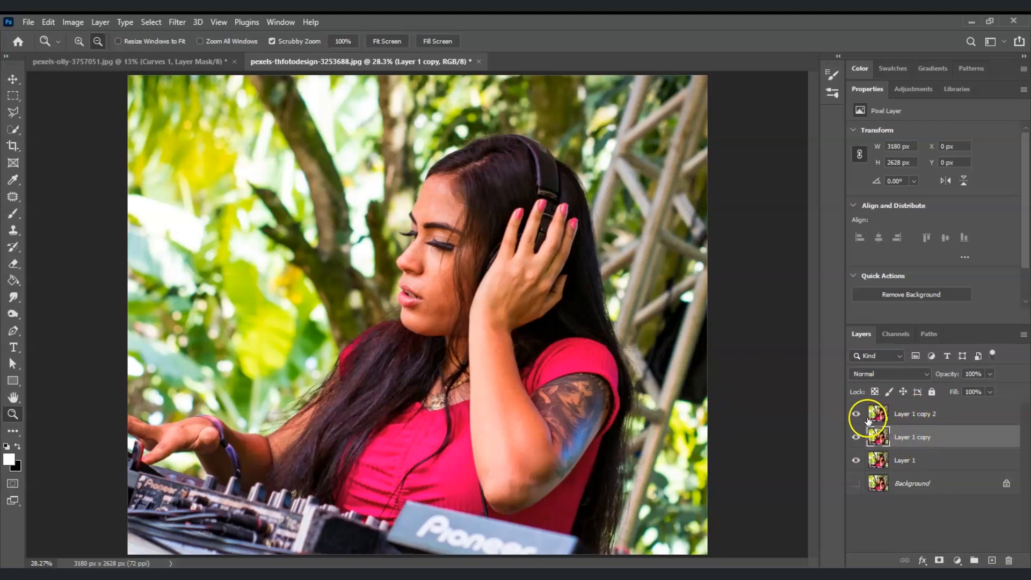
left_click(856, 414)
Apply a Motion Blur to Layer 1 copy with an angle of 0° and a distance of 300 pixels
left_click(913, 438)
left_click(177, 22)
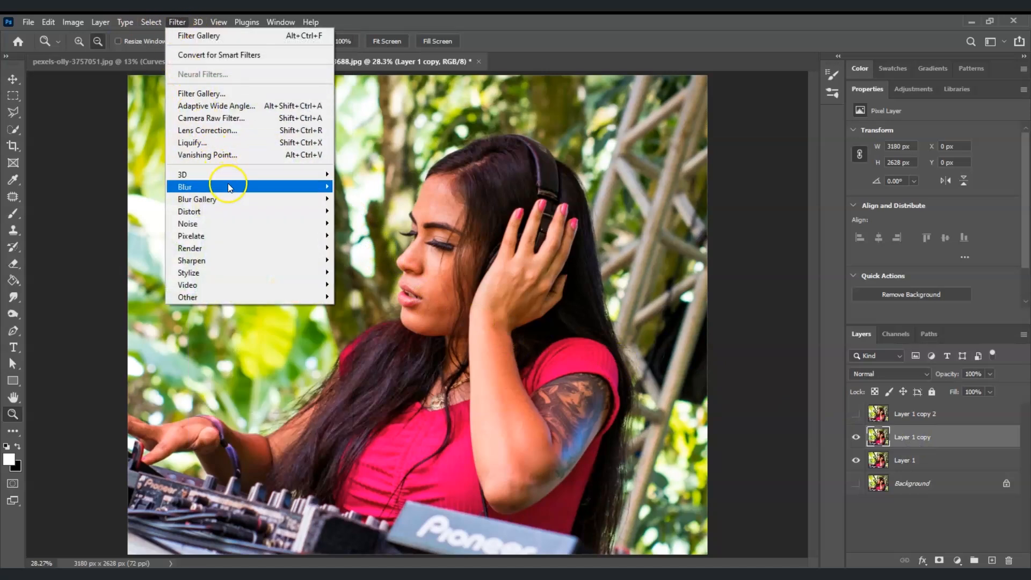
mouse_move(230, 186)
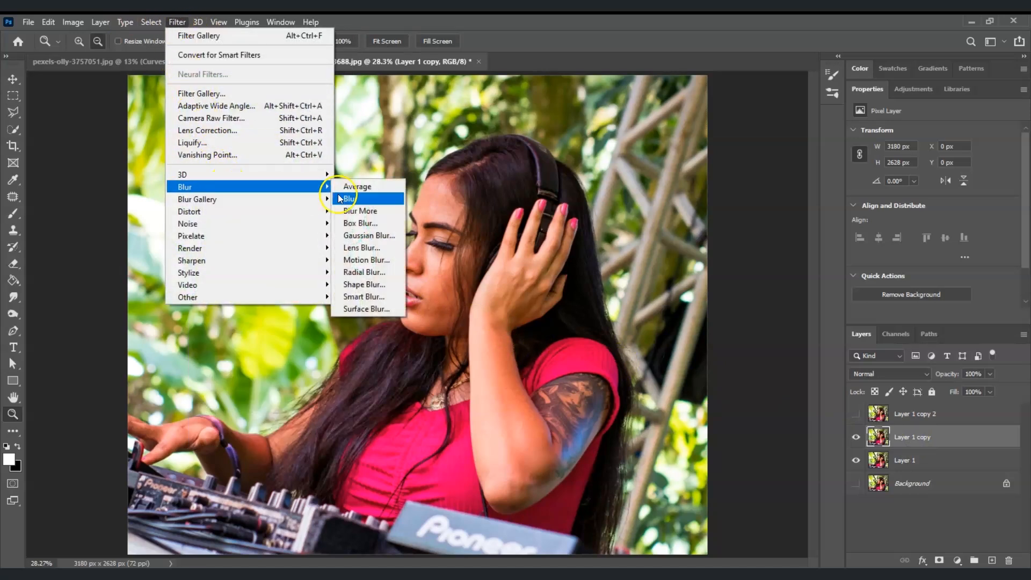
left_click(385, 259)
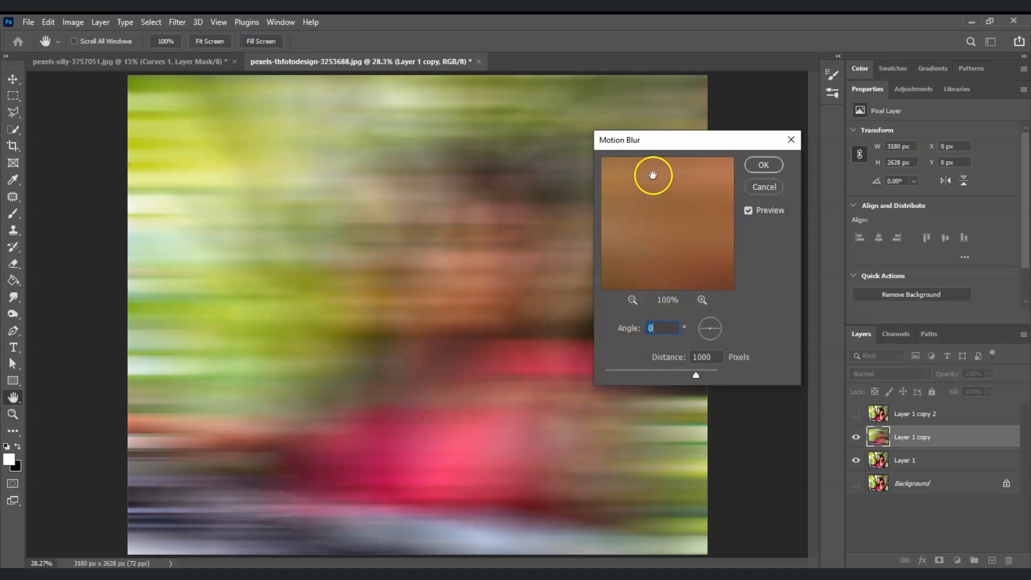
left_click_drag(661, 143, 621, 147)
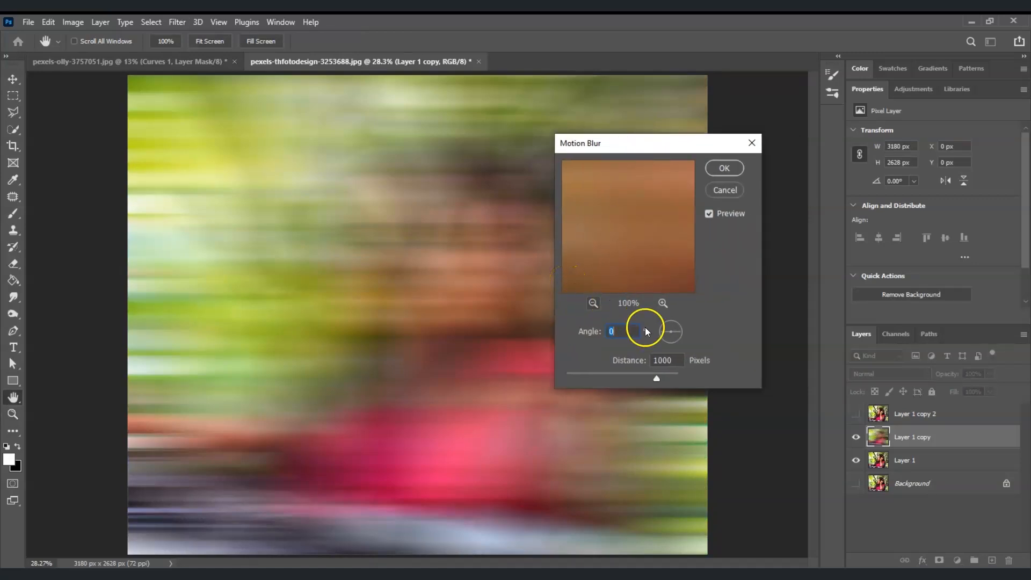
left_click_drag(672, 358, 653, 361)
type("300")
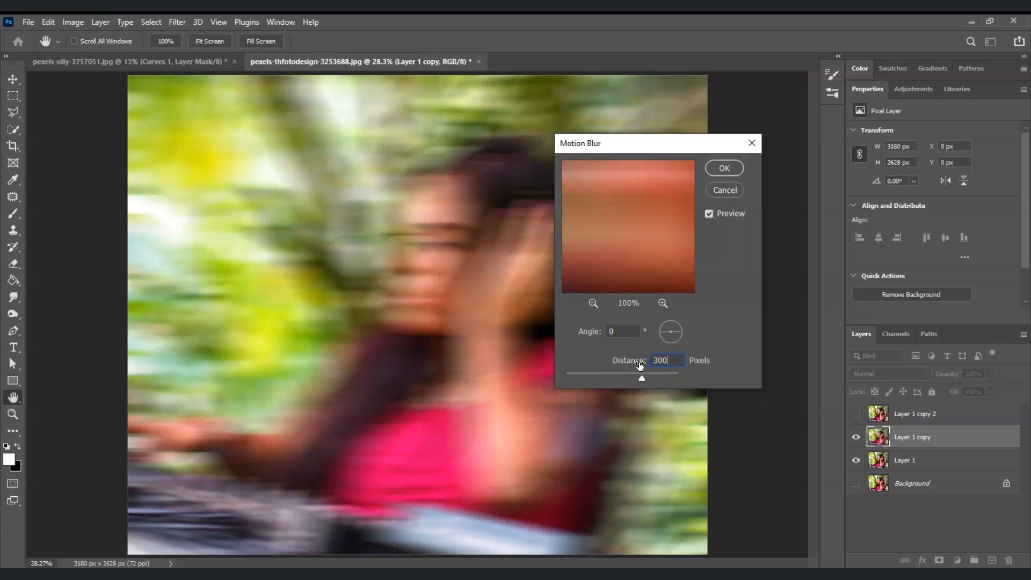
left_click(725, 168)
key("z")
Add a white layer mask to Layer 1 copy and make the mask active for editing
left_click(874, 324)
left_click(918, 441)
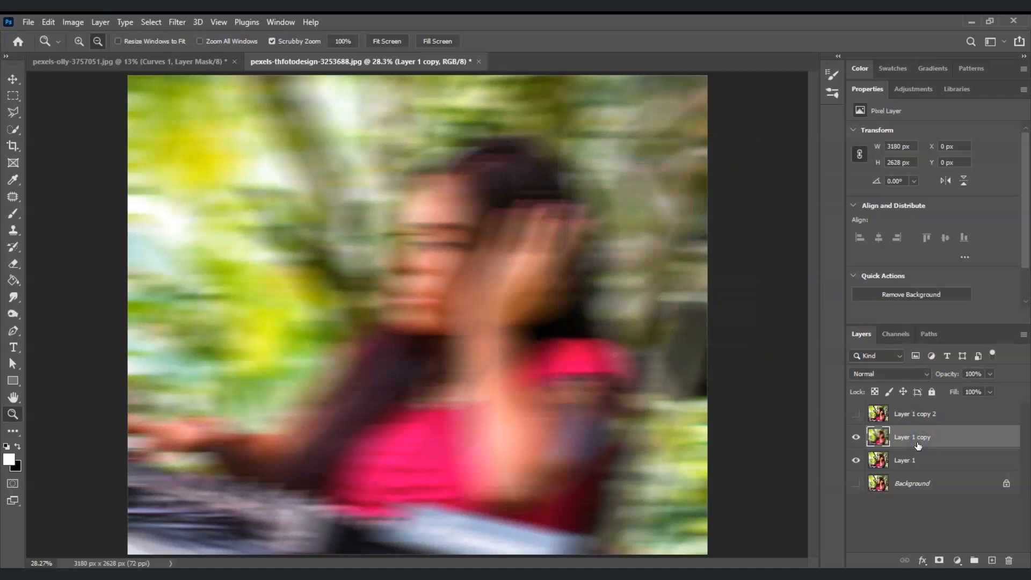
left_click(926, 437)
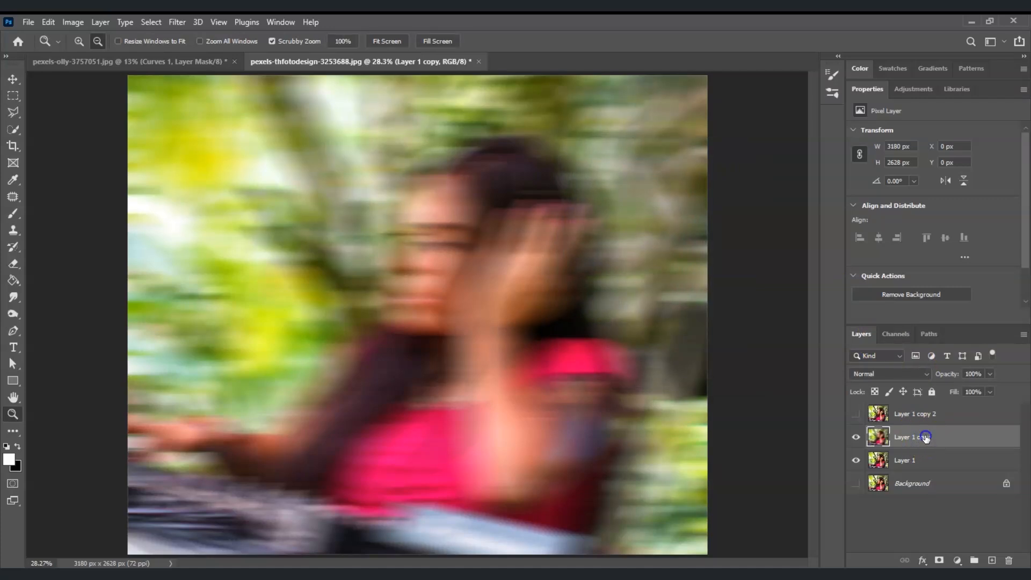
left_click(941, 561)
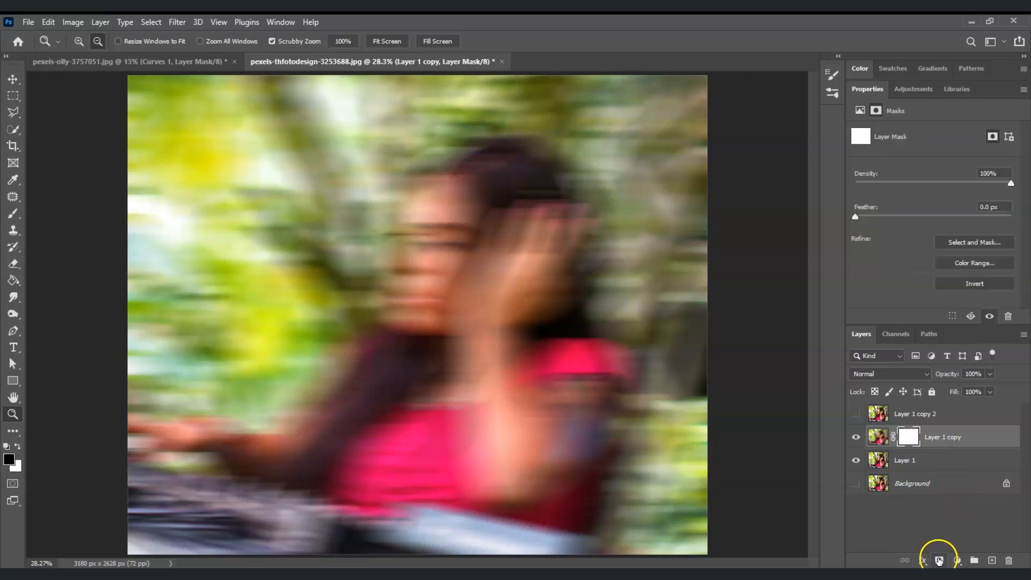
left_click(908, 438)
Use the Soft Round brush with 0% hardness and reduce its size to 700 px
left_click(11, 216)
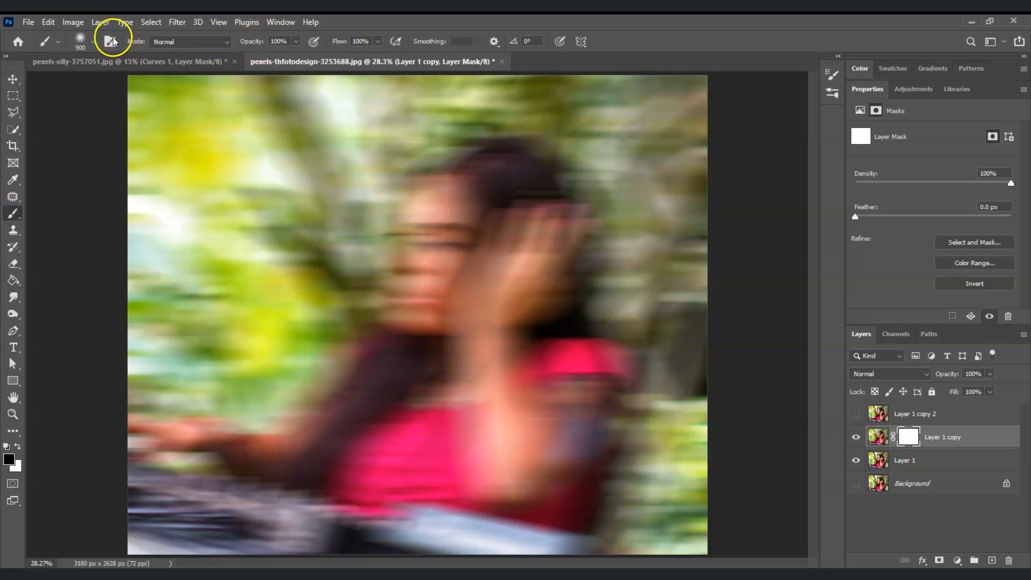
left_click(92, 43)
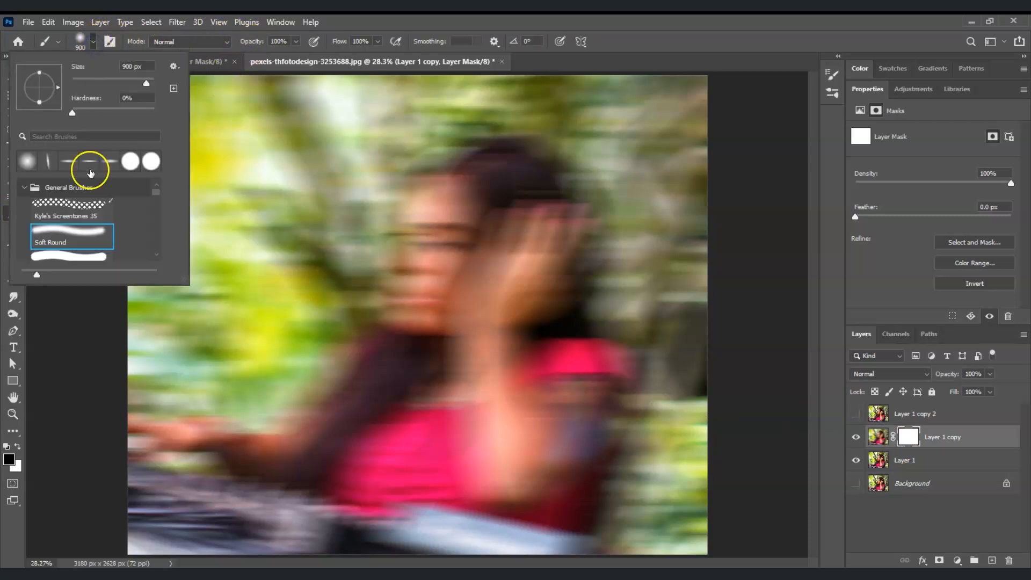
left_click(313, 52)
key("bracketleft")
key("bracketleft")
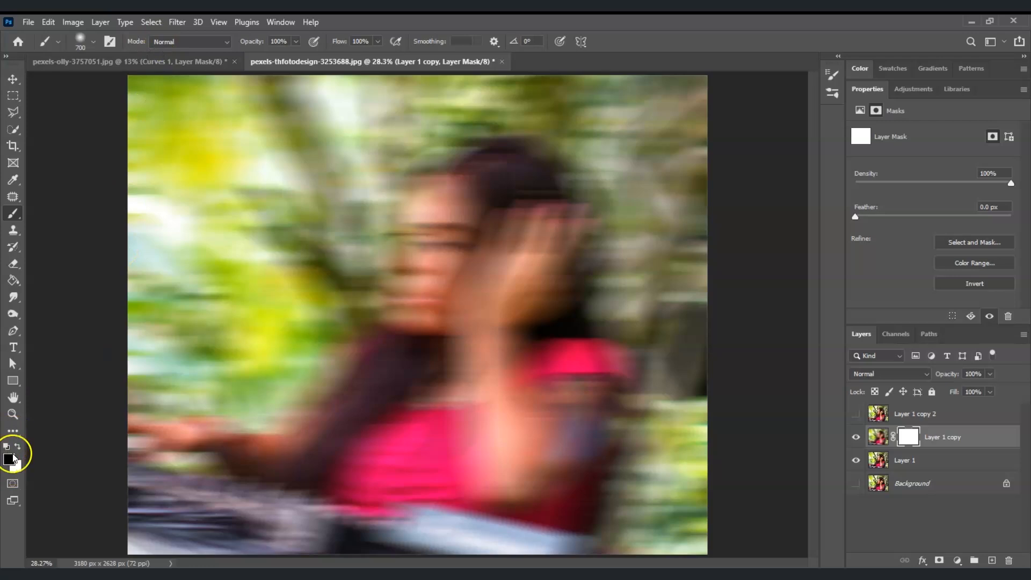
Paint black on the Layer 1 copy mask with progressively smaller brushes to reveal the woman's face, hair, arms and hands
mouse_move(448, 229)
left_mouse_down()
mouse_move(454, 253)
mouse_move(438, 295)
left_mouse_up()
key("bracketleft")
key("bracketleft")
key("bracketleft")
mouse_move(496, 222)
left_mouse_down()
mouse_move(492, 234)
mouse_move(505, 214)
mouse_move(476, 301)
mouse_move(481, 430)
mouse_move(498, 438)
mouse_move(578, 410)
mouse_move(584, 385)
left_mouse_up()
key("bracketleft")
key("bracketleft")
mouse_move(382, 355)
left_mouse_down()
mouse_move(317, 422)
mouse_move(224, 442)
mouse_move(145, 435)
mouse_move(148, 451)
mouse_move(236, 470)
mouse_move(301, 461)
mouse_move(349, 424)
left_mouse_up()
key("bracketright")
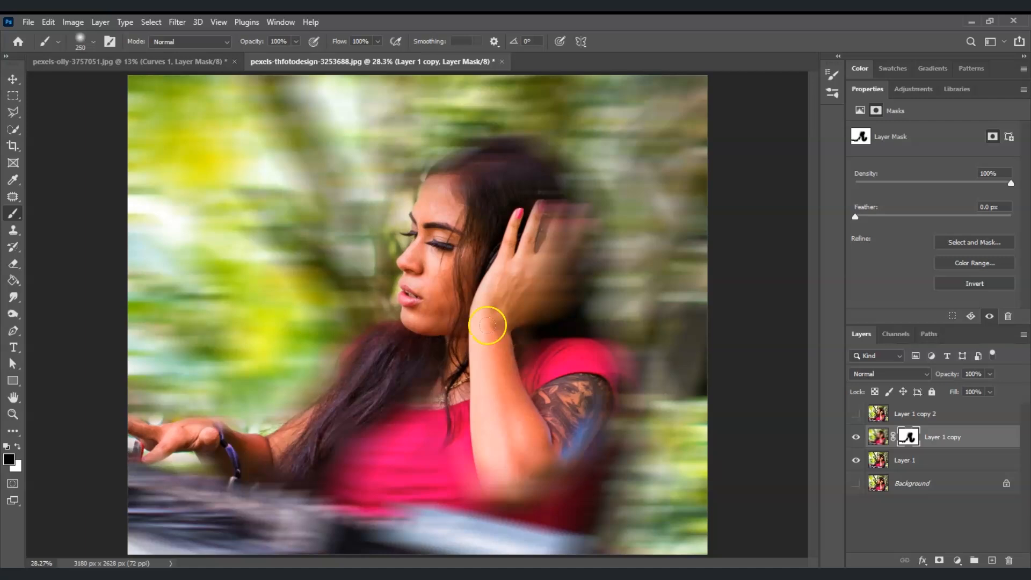
mouse_move(529, 288)
left_mouse_down()
mouse_move(542, 219)
mouse_move(559, 232)
mouse_move(564, 203)
left_mouse_up()
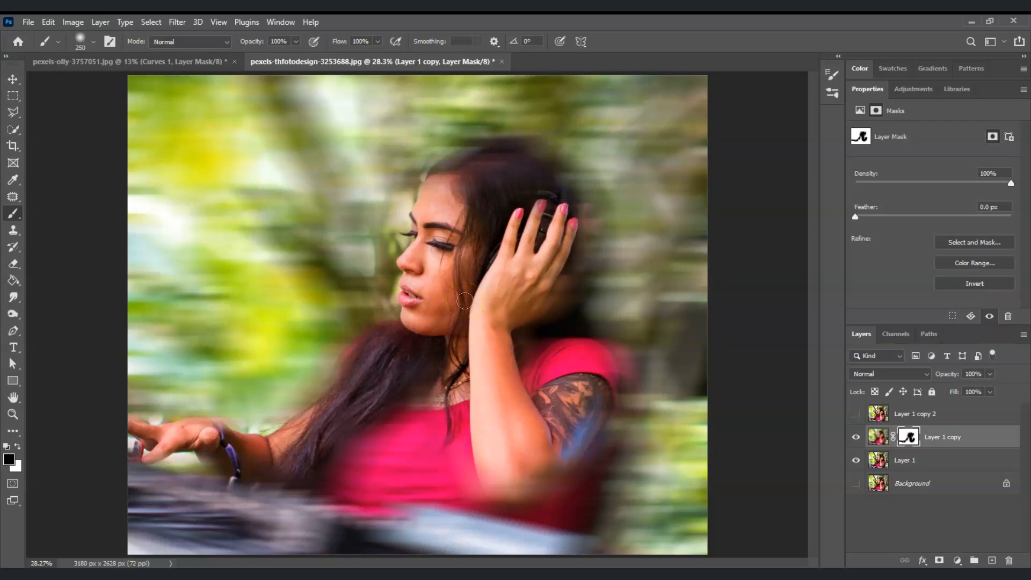
Show Layer 1 copy 2 and apply a Motion Blur to it with an angle of 0° and a distance of 1000 pixels
left_click(913, 417)
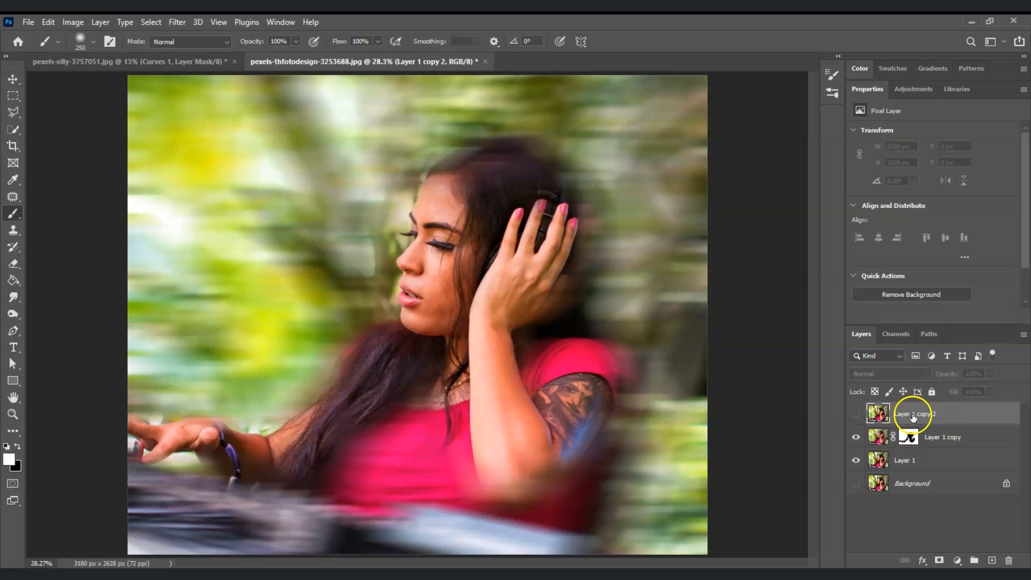
left_click(856, 416)
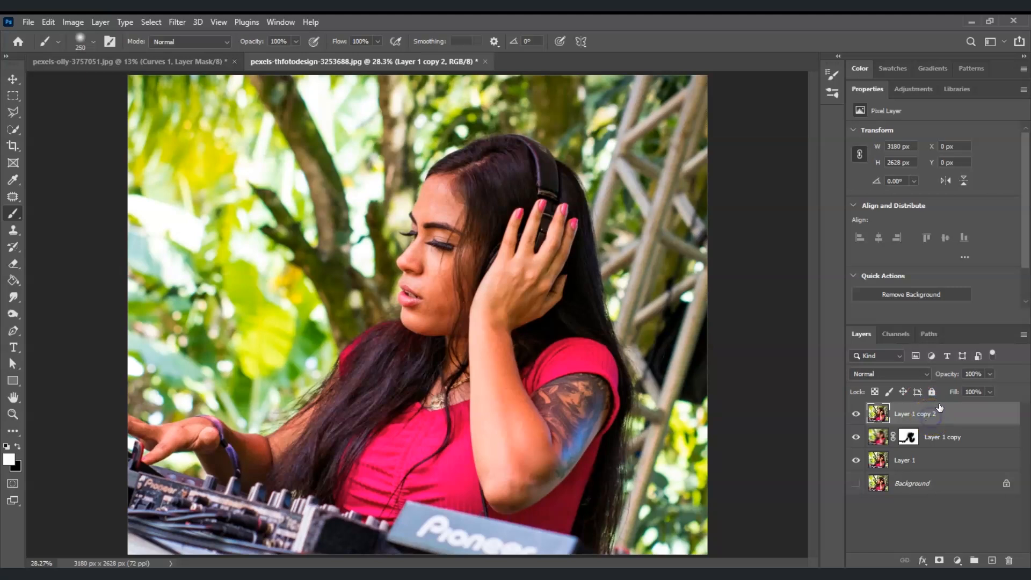
left_click(175, 20)
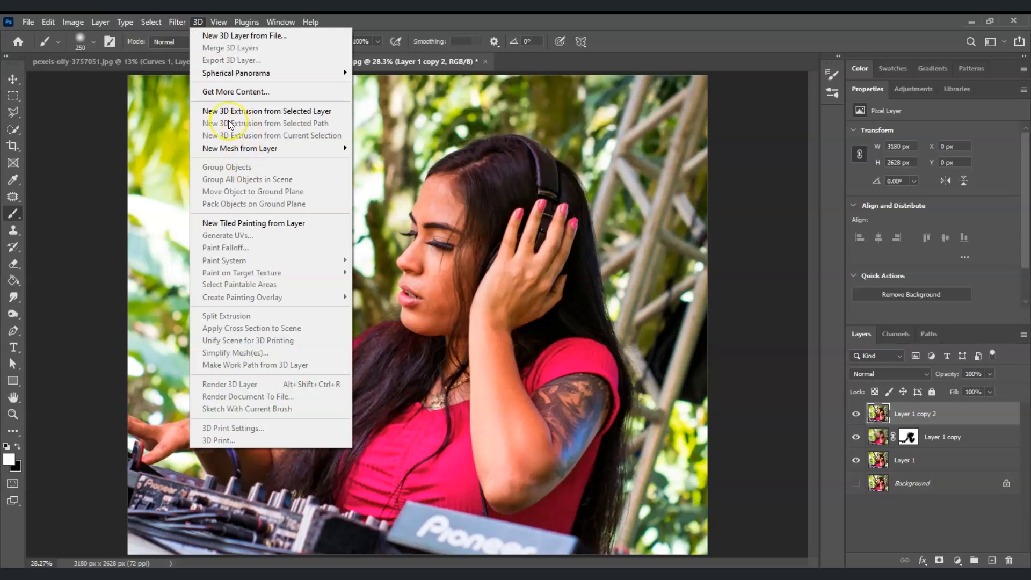
mouse_move(225, 191)
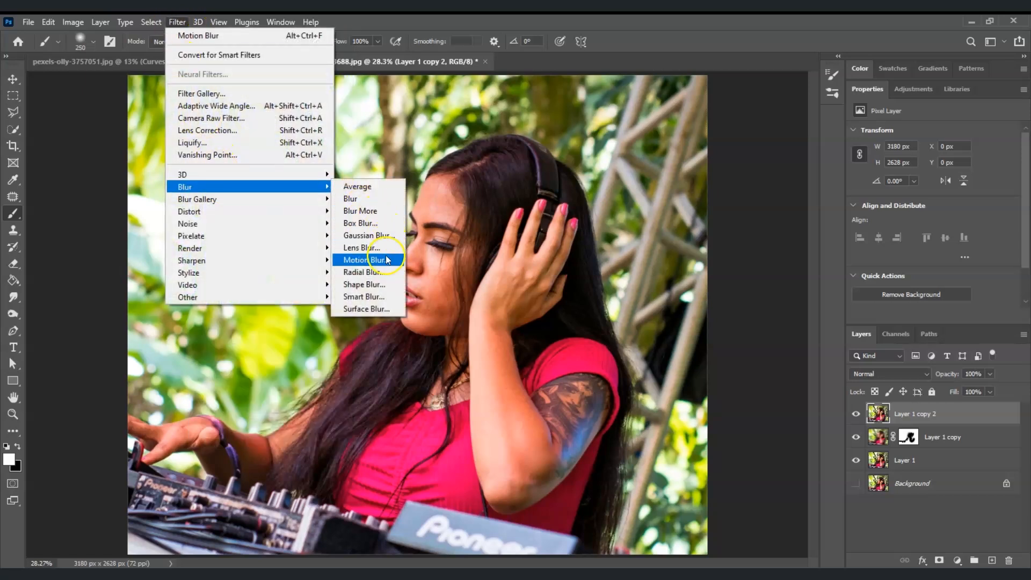
left_click(381, 261)
left_click_drag(626, 150, 611, 160)
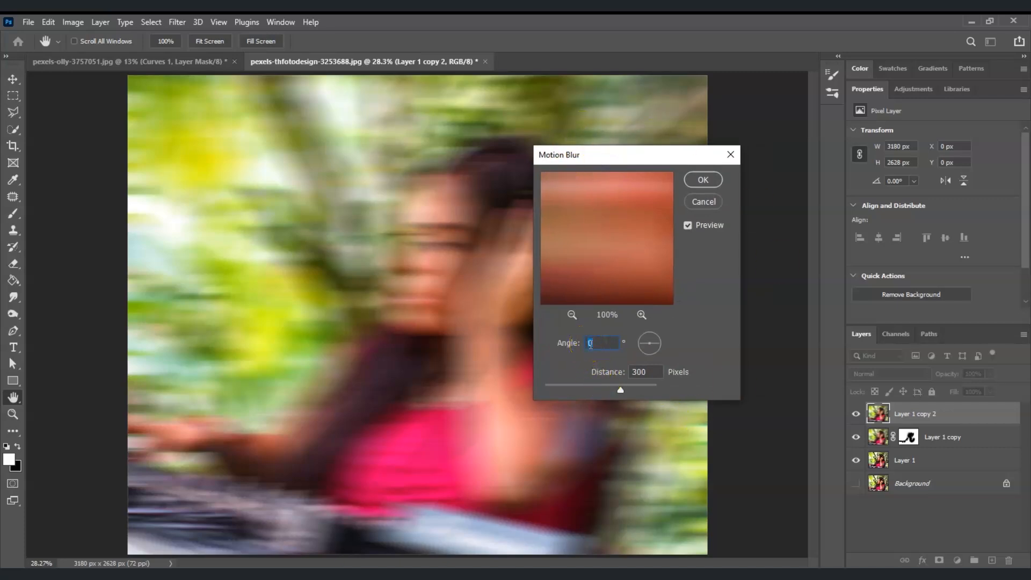
left_click(601, 345)
left_click(647, 370)
type("1000")
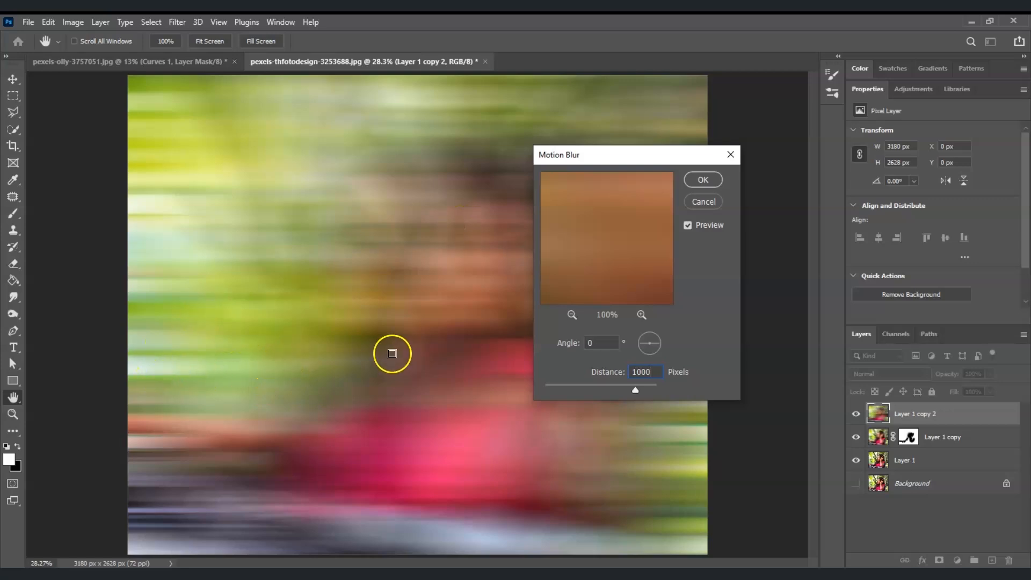
left_click(704, 180)
Add a layer mask to Layer 1 copy 2 and paint black with a 250 px brush over the woman's face, hair, arms and hands
key("b")
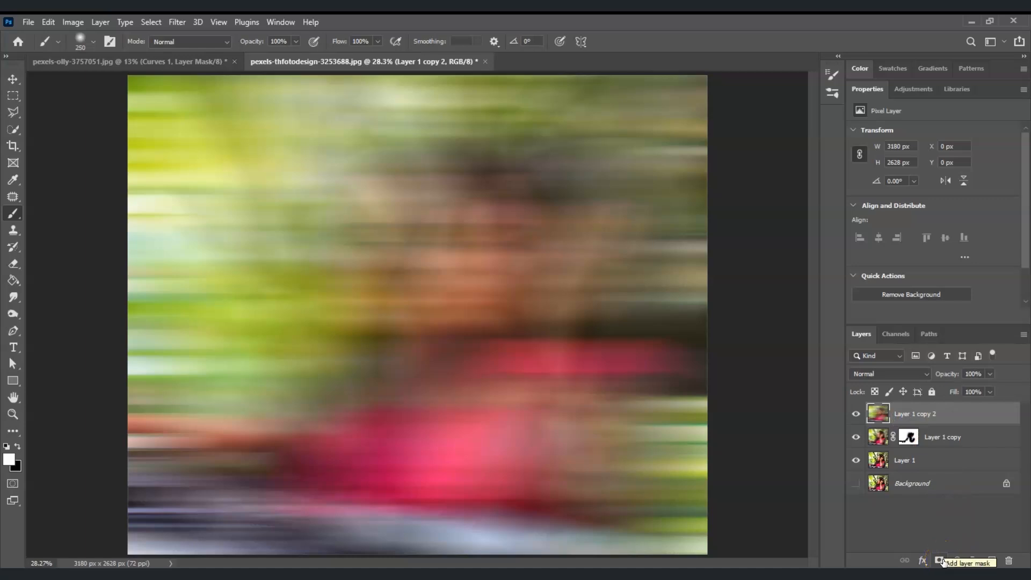
left_click(940, 560)
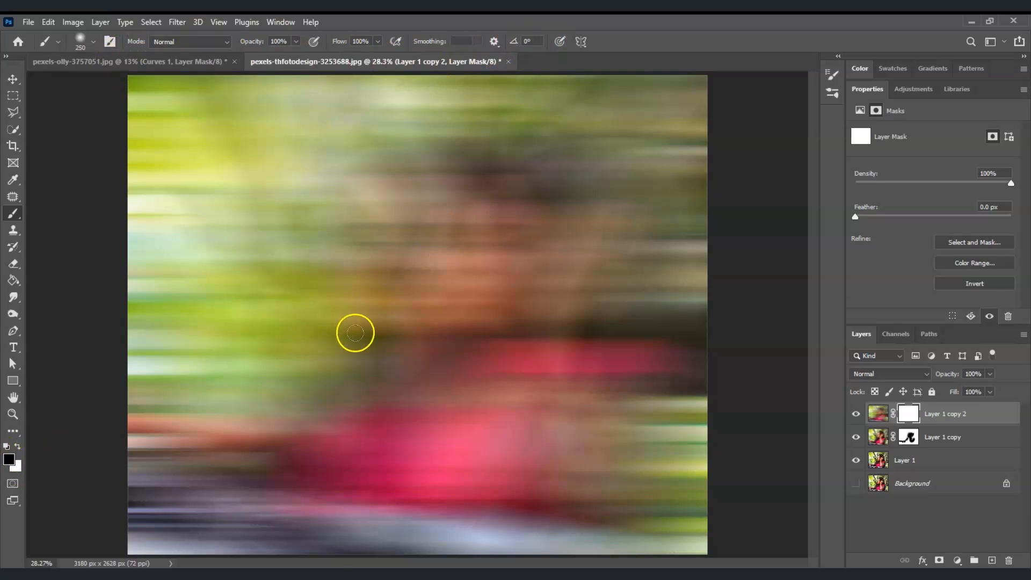
mouse_move(425, 301)
left_mouse_down()
mouse_move(455, 229)
mouse_move(443, 306)
mouse_move(419, 318)
mouse_move(432, 339)
mouse_move(462, 333)
mouse_move(538, 217)
mouse_move(434, 213)
mouse_move(490, 305)
mouse_move(483, 430)
mouse_move(518, 453)
mouse_move(552, 406)
mouse_move(397, 403)
mouse_move(391, 393)
mouse_move(343, 416)
mouse_move(399, 343)
mouse_move(310, 423)
mouse_move(206, 451)
mouse_move(126, 435)
mouse_move(228, 469)
mouse_move(290, 469)
mouse_move(355, 399)
mouse_move(431, 168)
mouse_move(412, 282)
mouse_move(538, 211)
mouse_move(553, 255)
left_mouse_up()
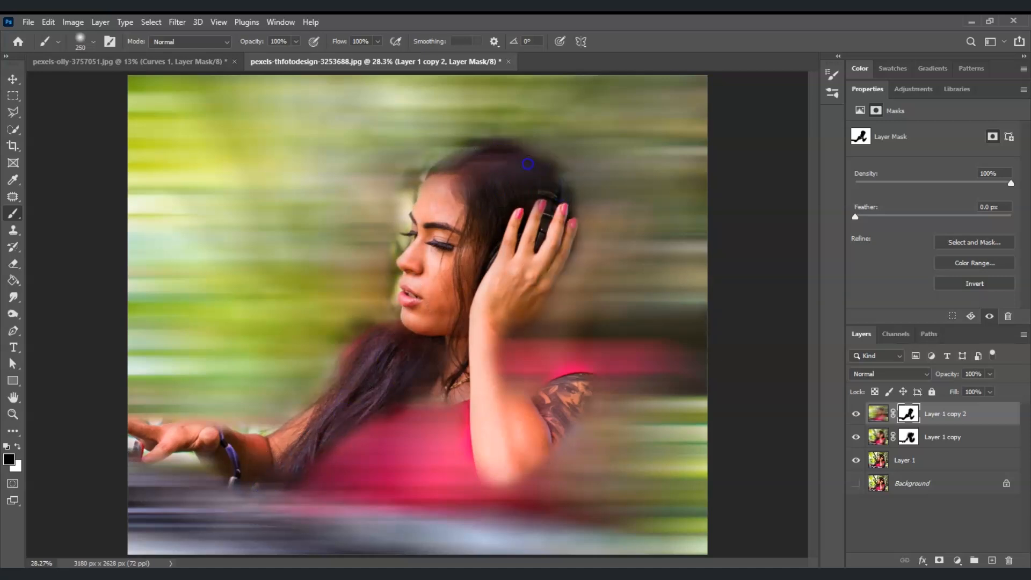
mouse_move(376, 511)
left_mouse_down()
mouse_move(362, 548)
mouse_move(364, 501)
left_mouse_up()
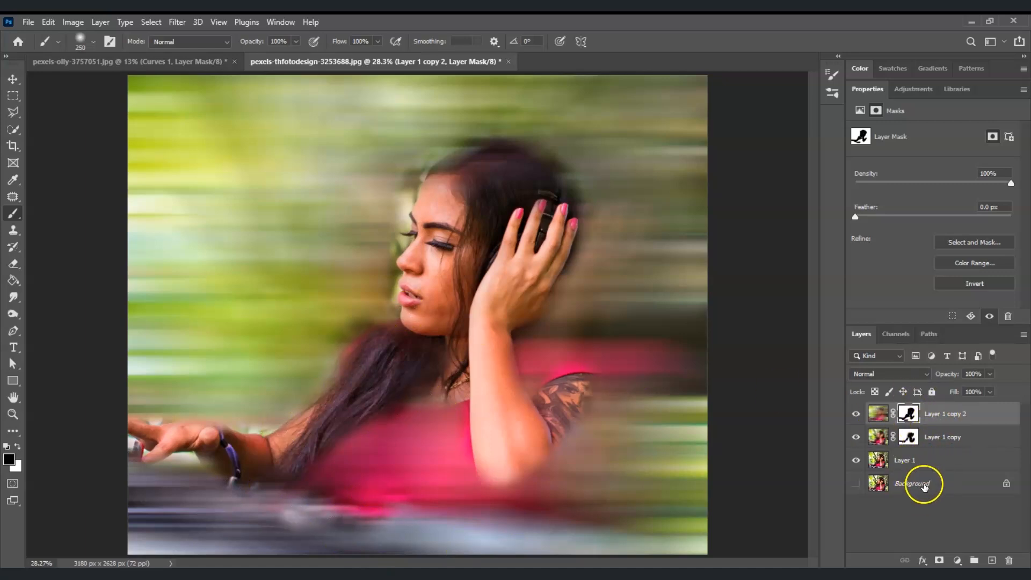
Convert Layer 1, Layer 1 copy and Layer 1 copy 2 together into one smart object
left_click(968, 421, "ctrl")
left_click(947, 419)
left_click(944, 438, "ctrl")
left_click(923, 462, "ctrl")
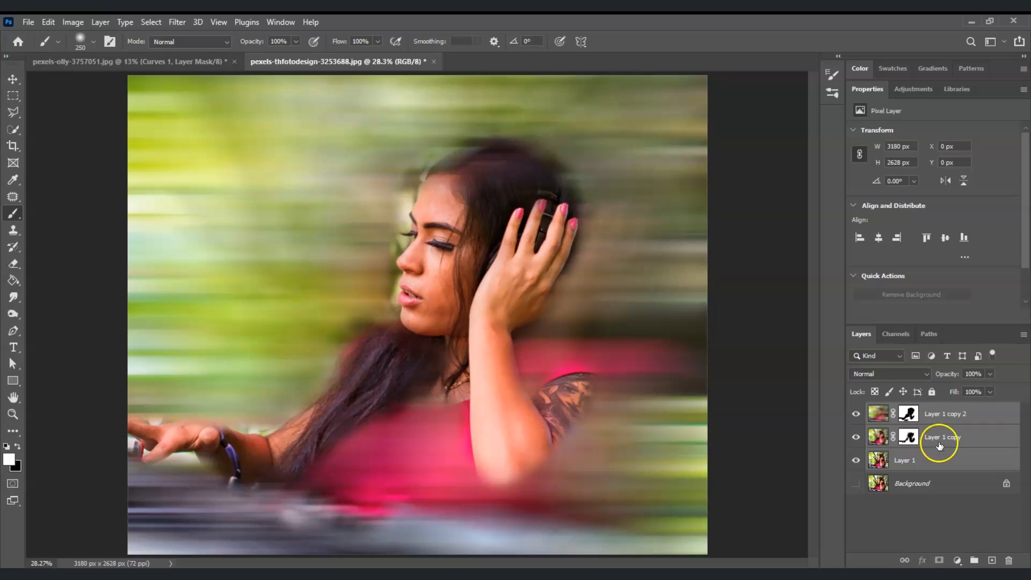
right_click(939, 445)
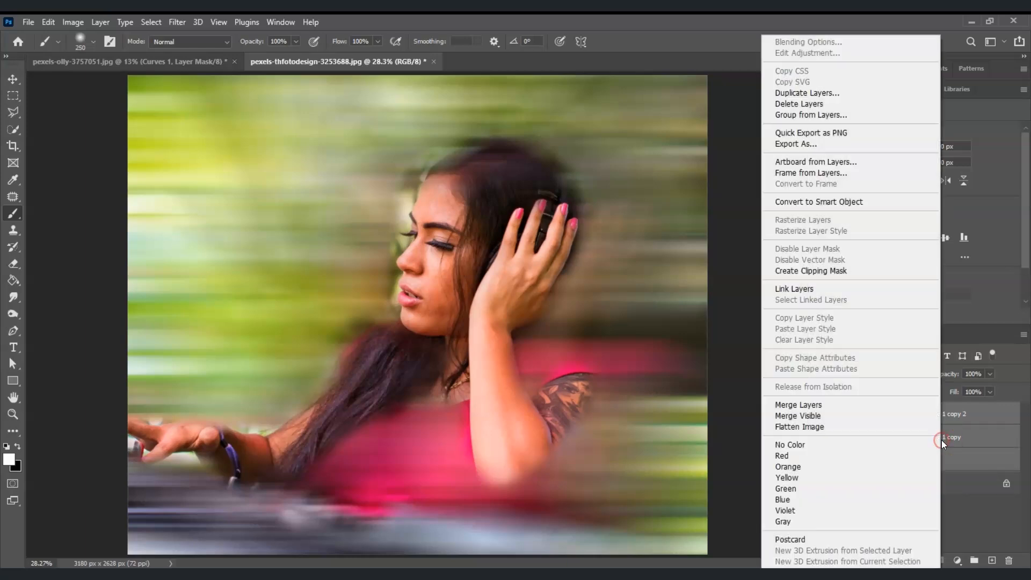
left_click(842, 201)
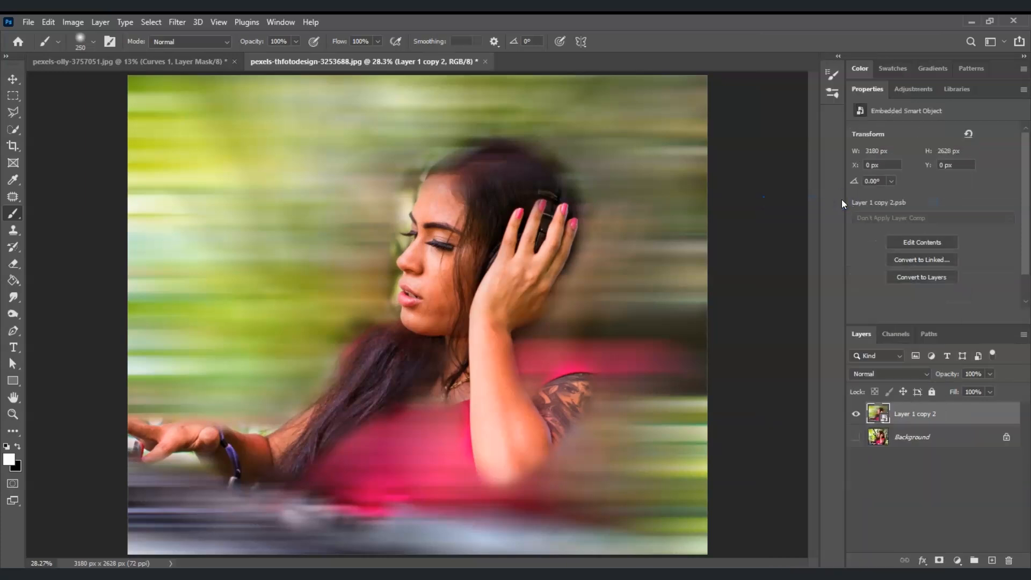
Rename the Layer 1 copy 2 smart object as "Photoscopy scan lines"
left_click(886, 420)
double_click(934, 412)
type("Photoscopy scan lines")
left_click(867, 466)
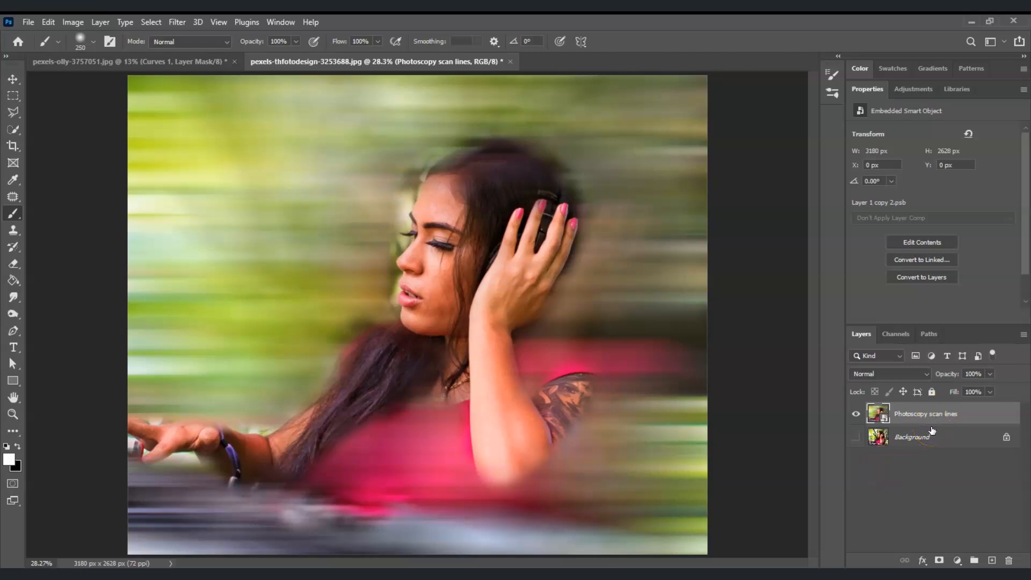
Open the Filter Gallery for the smart object and set the Graphic Pen effect's stroke length to 3 and light/dark balance to 40
left_click(171, 21)
left_click(234, 93)
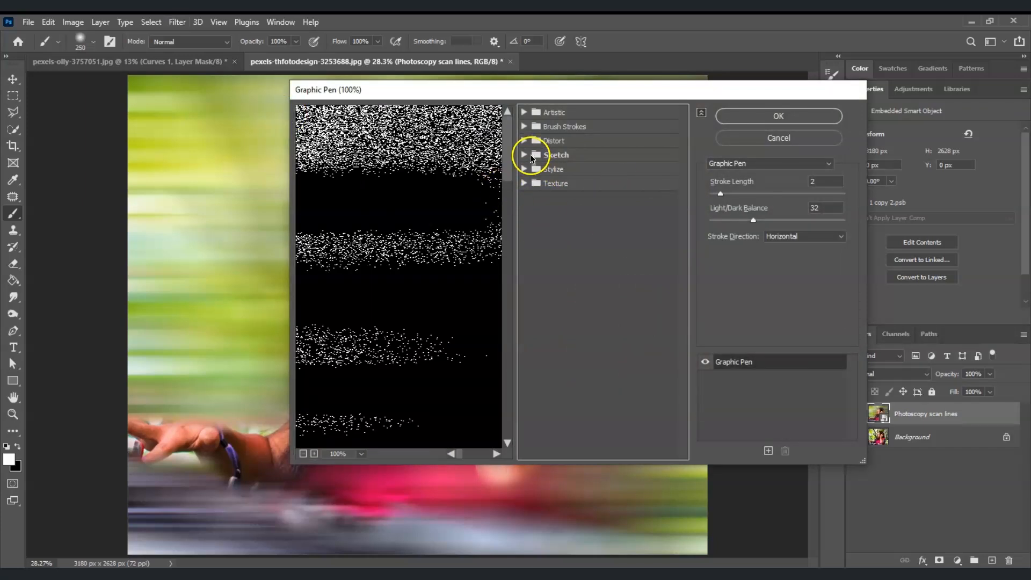
left_click(525, 155)
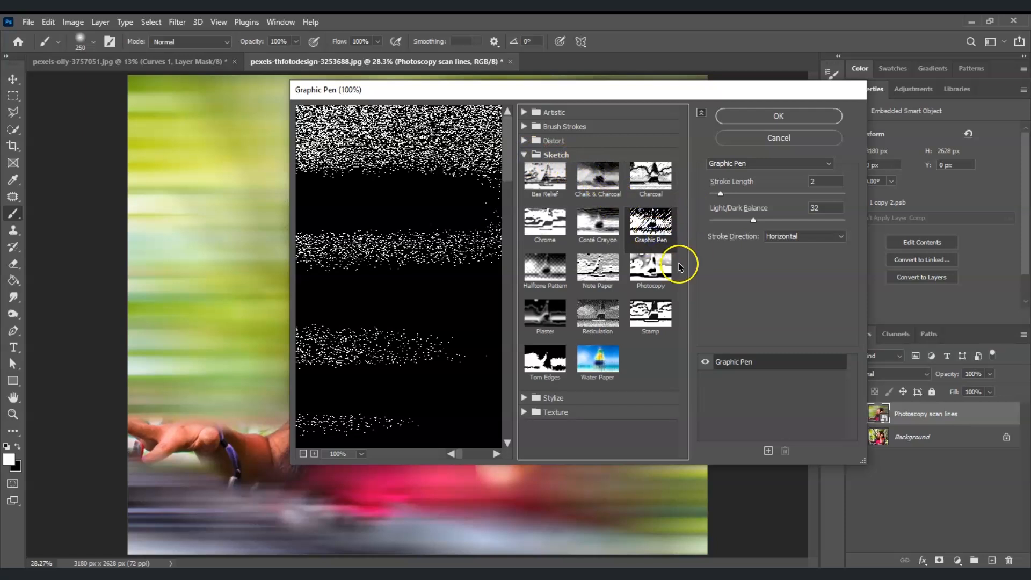
left_click(822, 183)
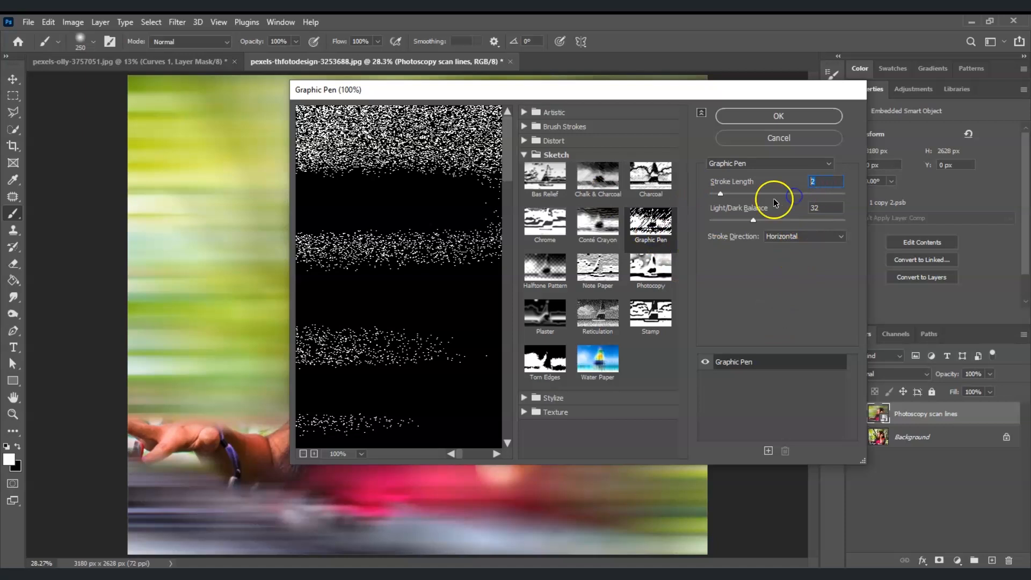
left_click_drag(727, 195, 736, 194)
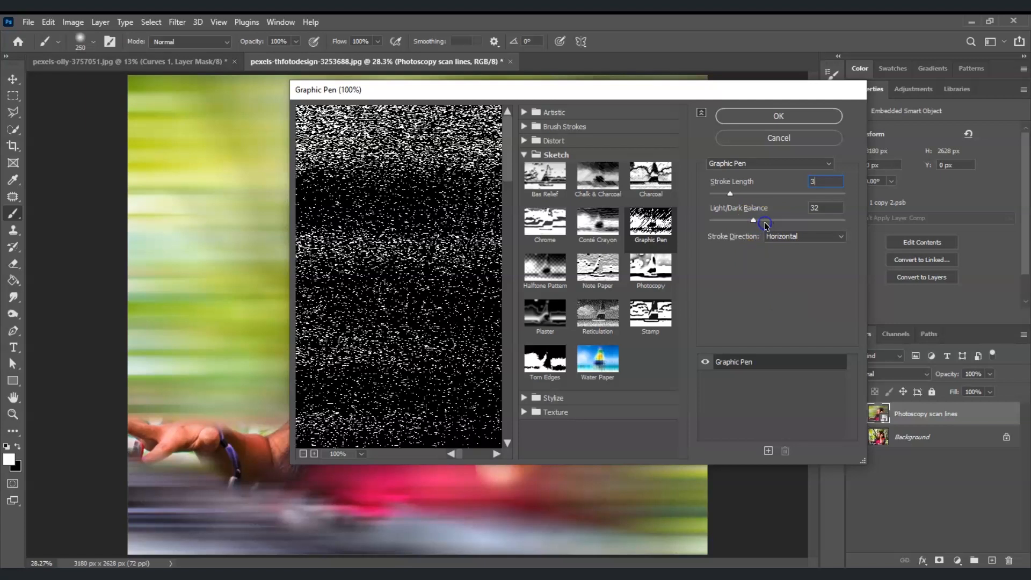
left_click_drag(766, 225, 779, 224)
left_click(819, 208)
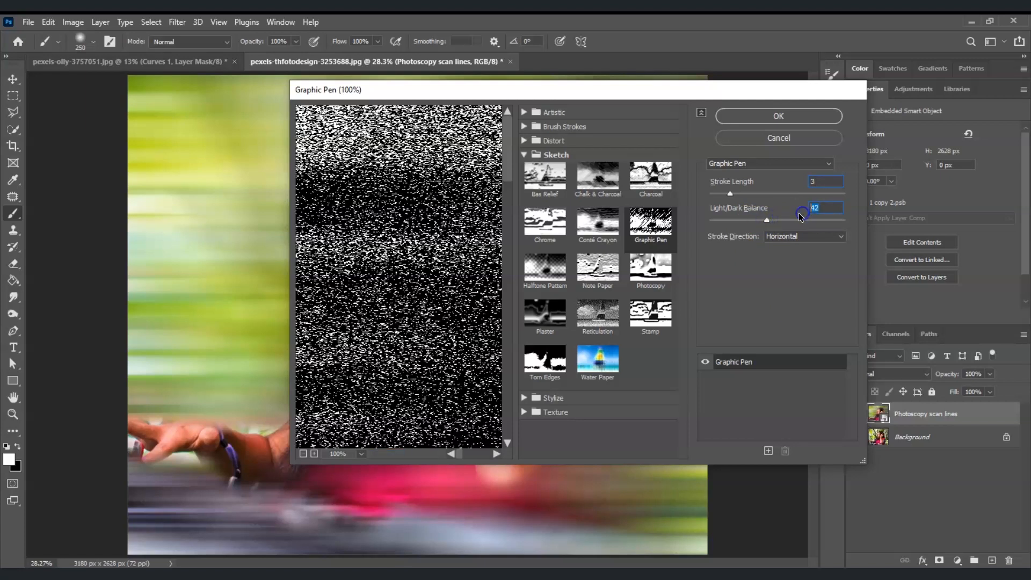
type("40")
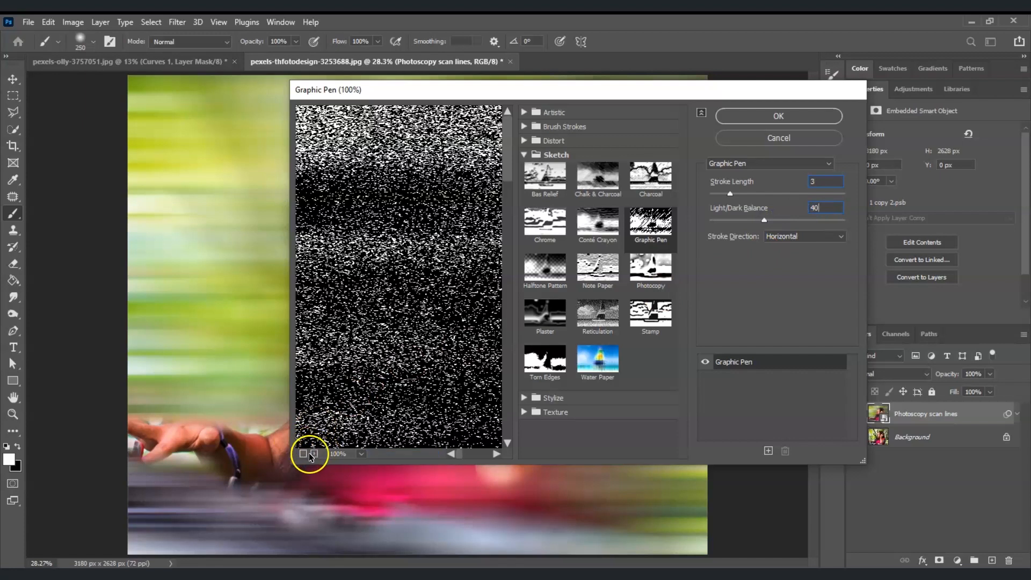
Choose Horizontal as the Graphic Pen stroke direction
left_click(306, 454)
left_click(306, 455)
left_click(306, 454)
left_click(306, 454)
left_click(306, 454)
left_click(306, 455)
left_click(306, 454)
left_click(306, 454)
left_click(314, 454)
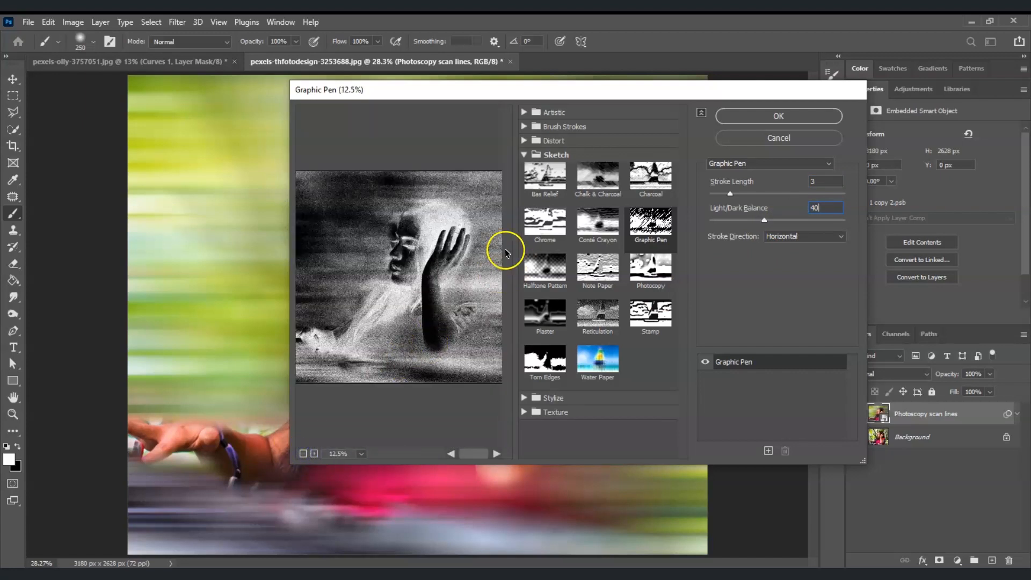
left_click(799, 237)
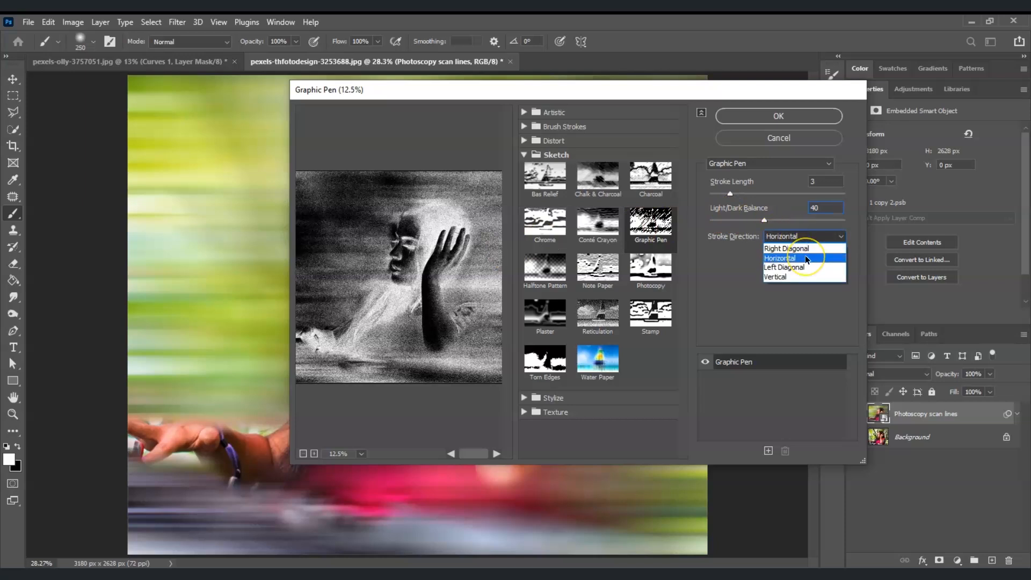
left_click(805, 258)
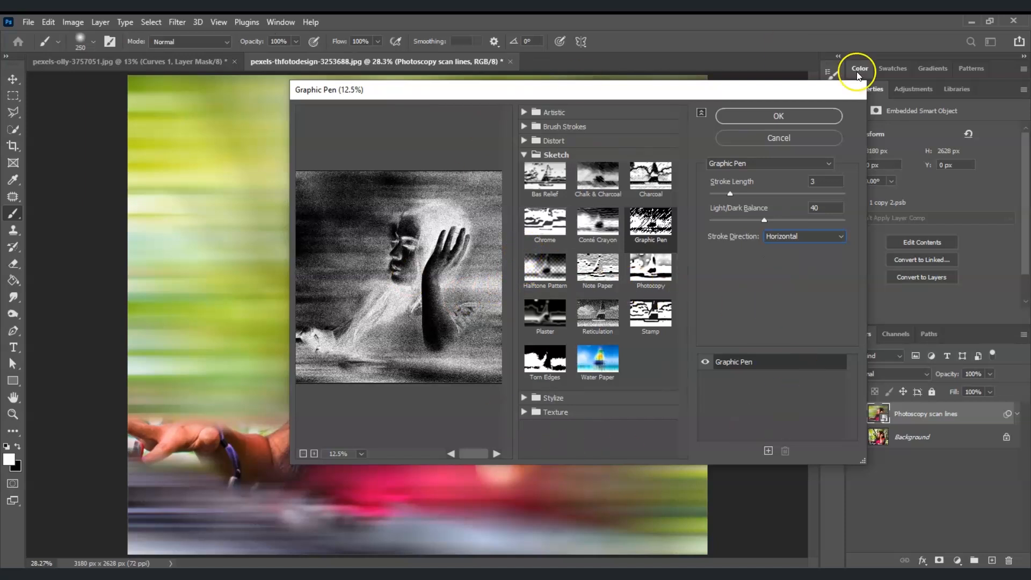
Add a Halftone Pattern effect above Graphic Pen with contrast 25 and pattern type Line, and apply the Filter Gallery
left_click(768, 451)
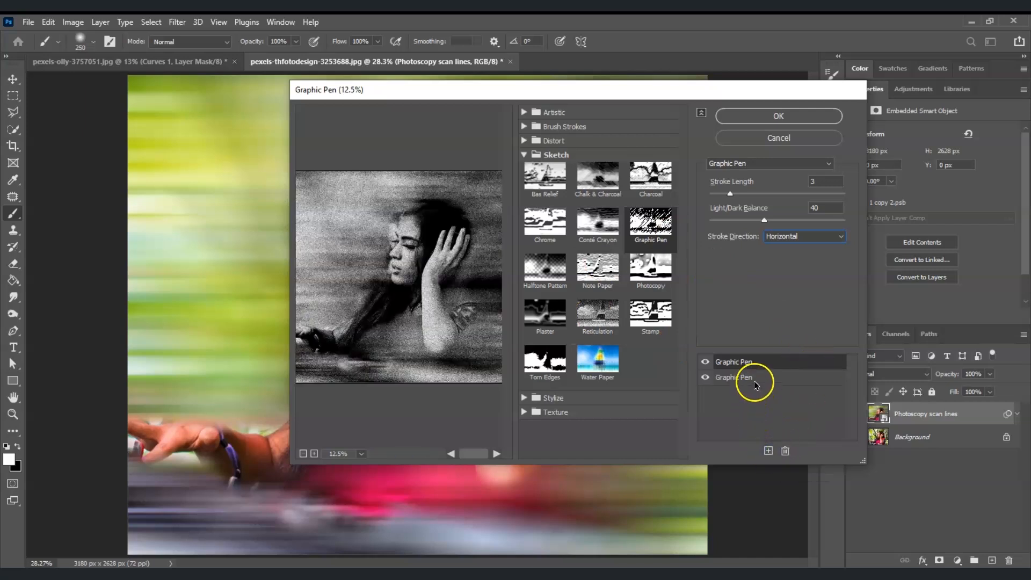
left_click(763, 365)
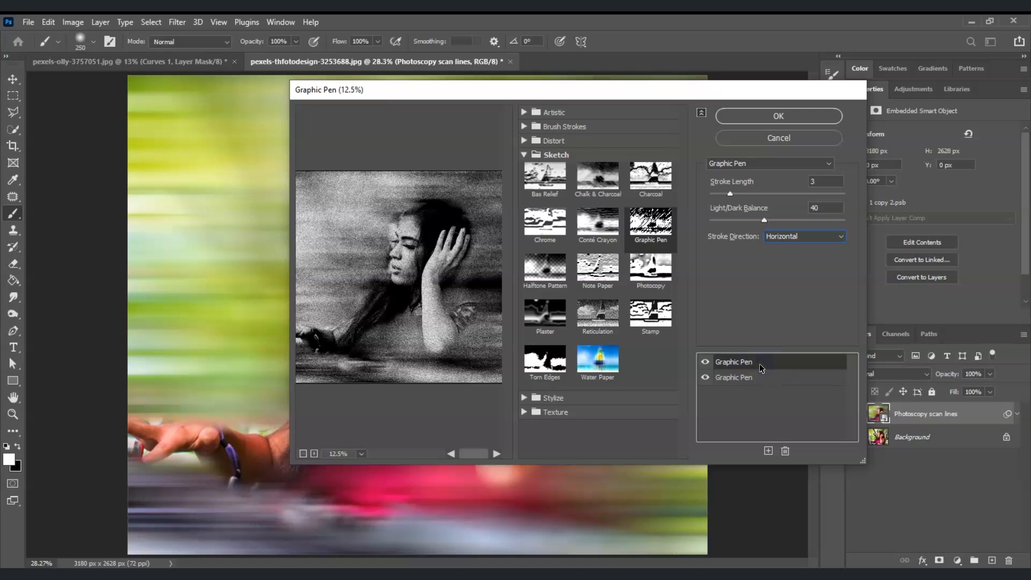
left_click(545, 268)
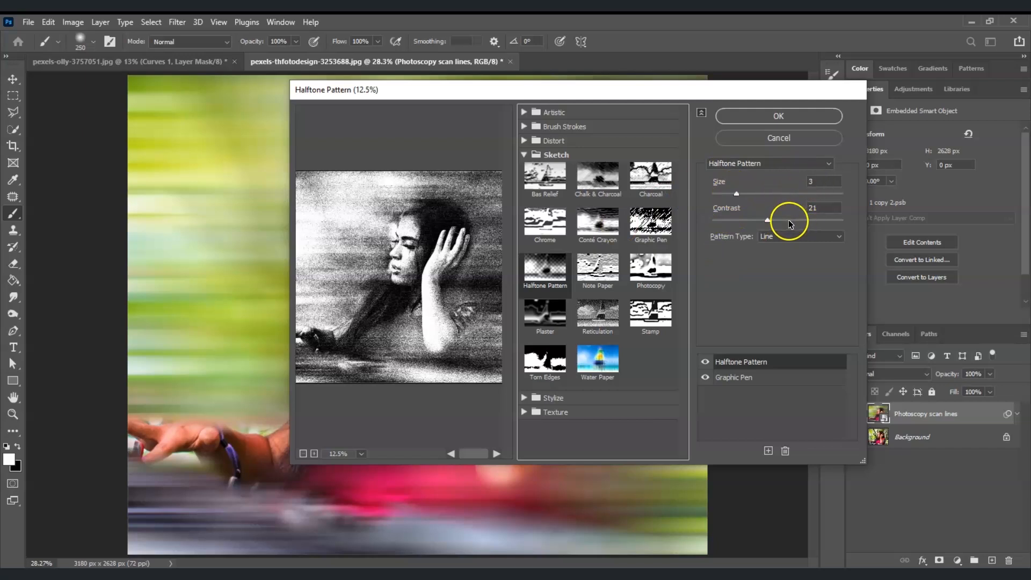
mouse_move(771, 225)
left_mouse_down()
mouse_move(795, 224)
mouse_move(778, 223)
mouse_move(782, 214)
left_mouse_up()
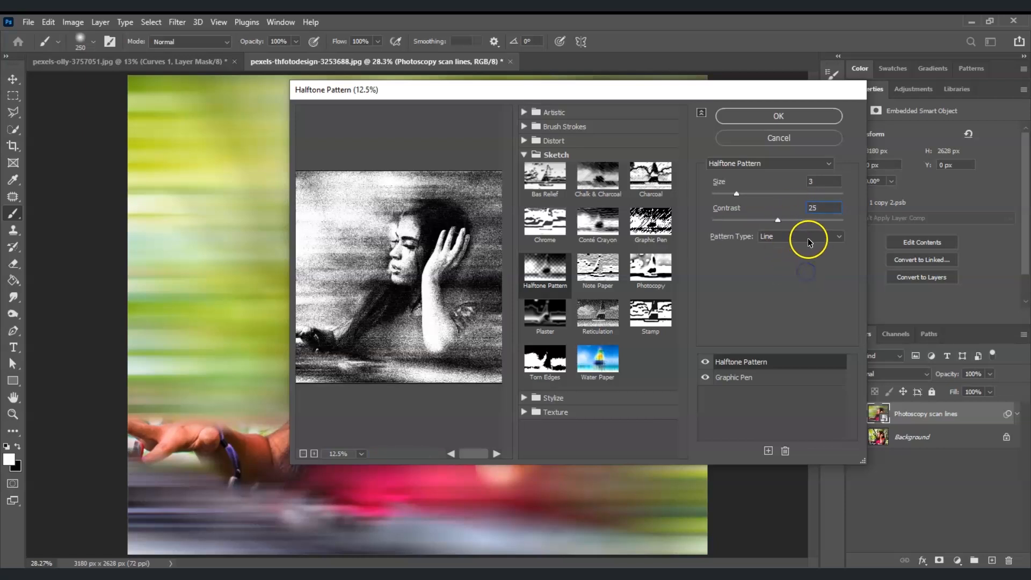
left_click(839, 237)
left_click(831, 268)
left_click(795, 117)
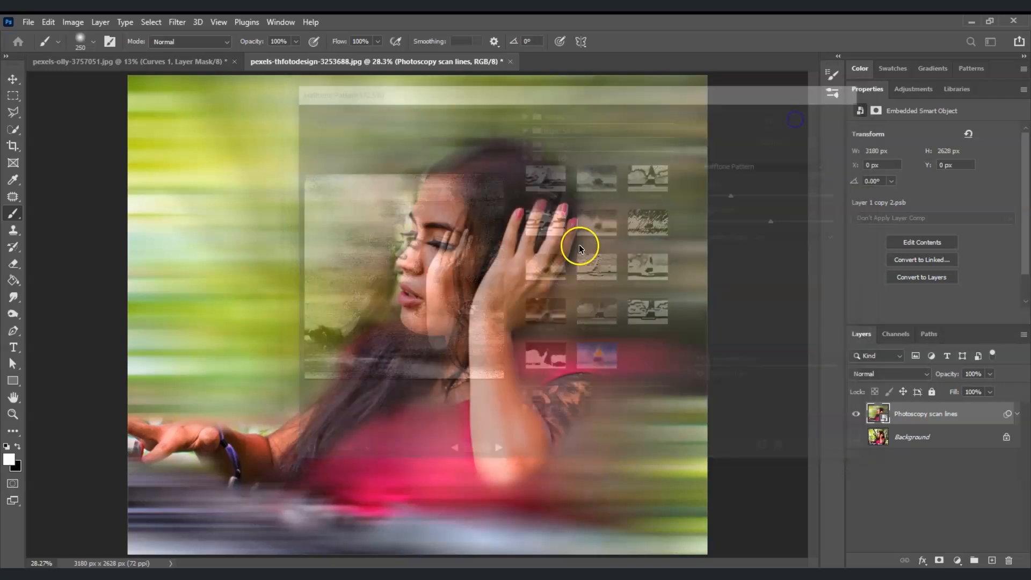
Apply an Add Noise filter to the Photoscopy scan lines layer with an amount of 5%, Gaussian distribution and Monochromatic
left_click(927, 422)
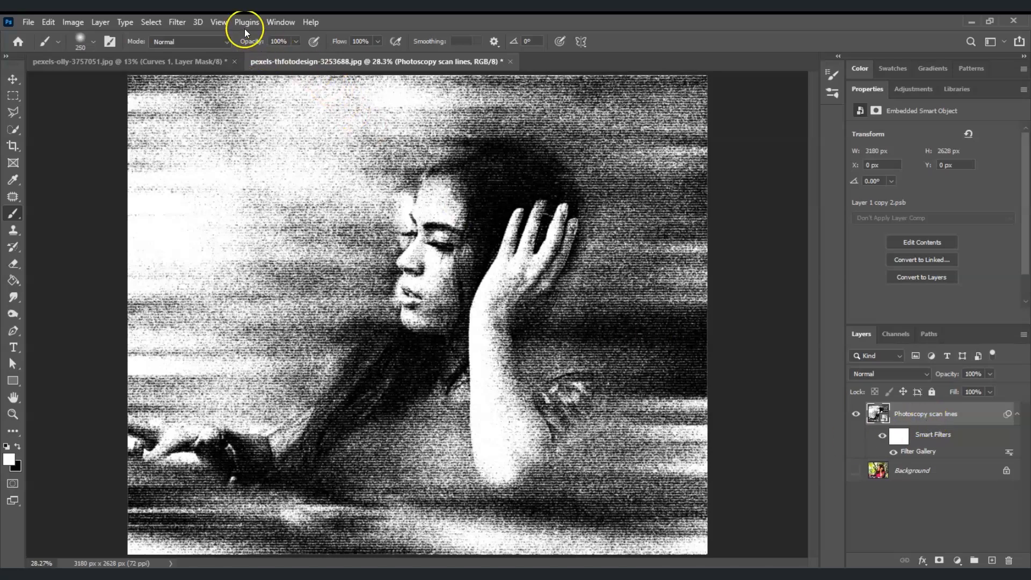
left_click(177, 22)
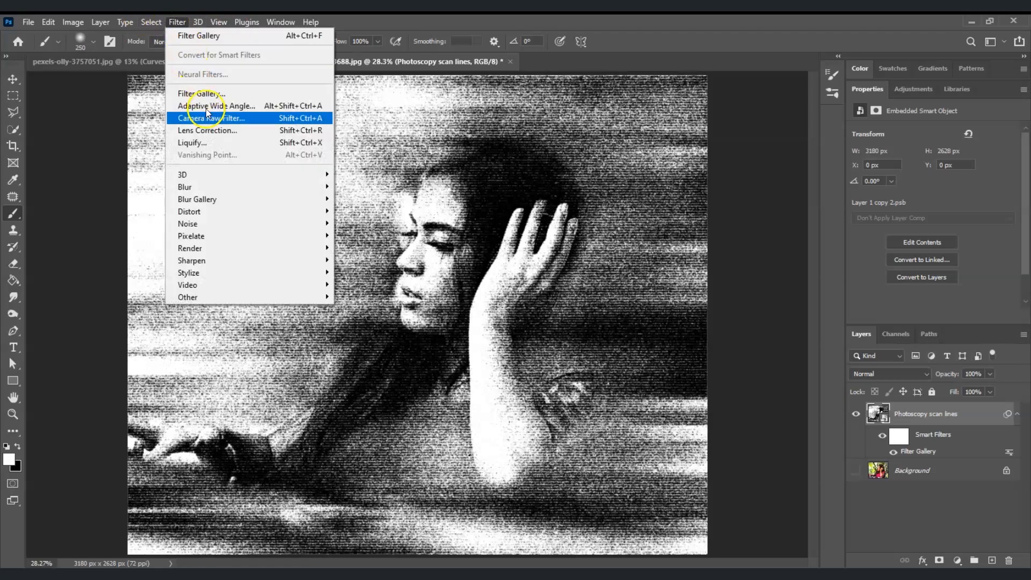
mouse_move(233, 223)
left_click(376, 220)
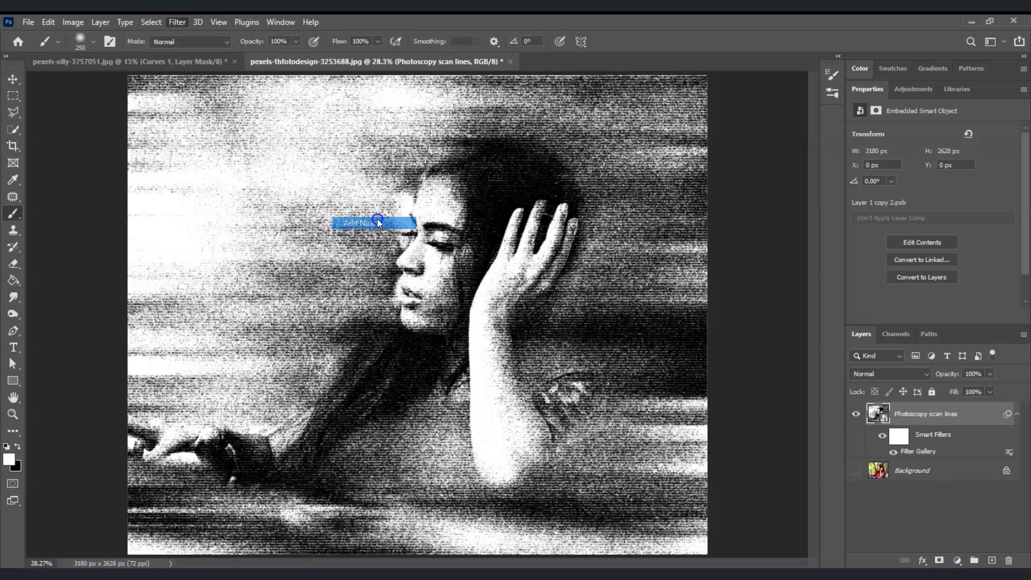
left_click_drag(511, 92, 607, 93)
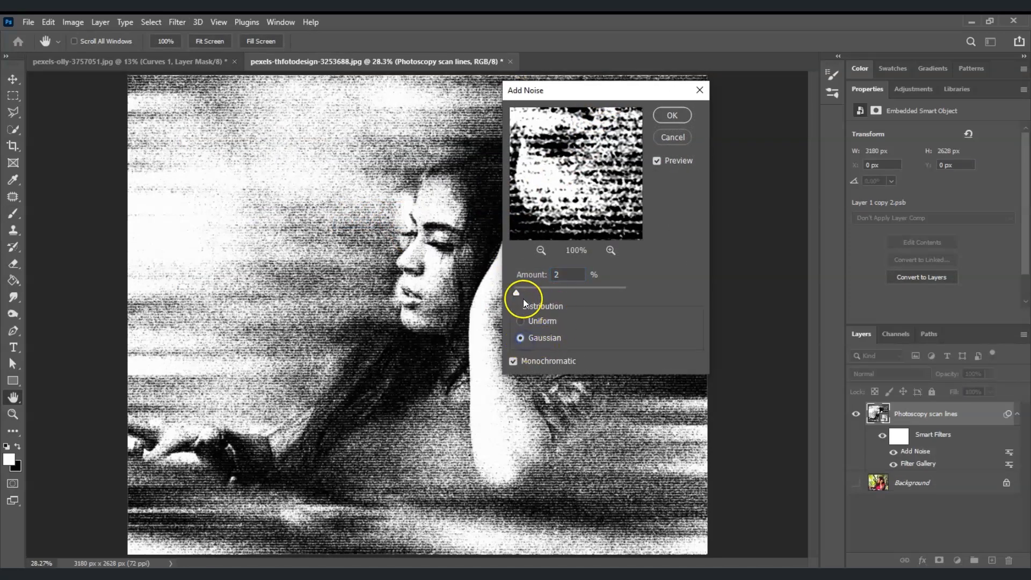
left_click(544, 279)
type("5")
left_click(673, 115)
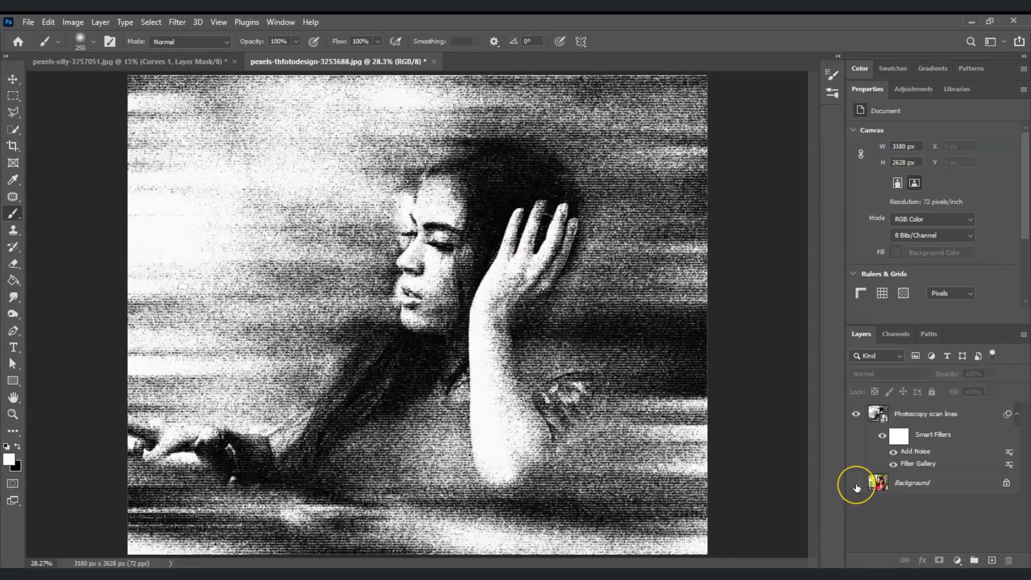
Show the Background layer and toggle the Photoscopy scan lines layer off and on to compare before and after
left_click(856, 483)
left_click(857, 414)
left_click(857, 413)
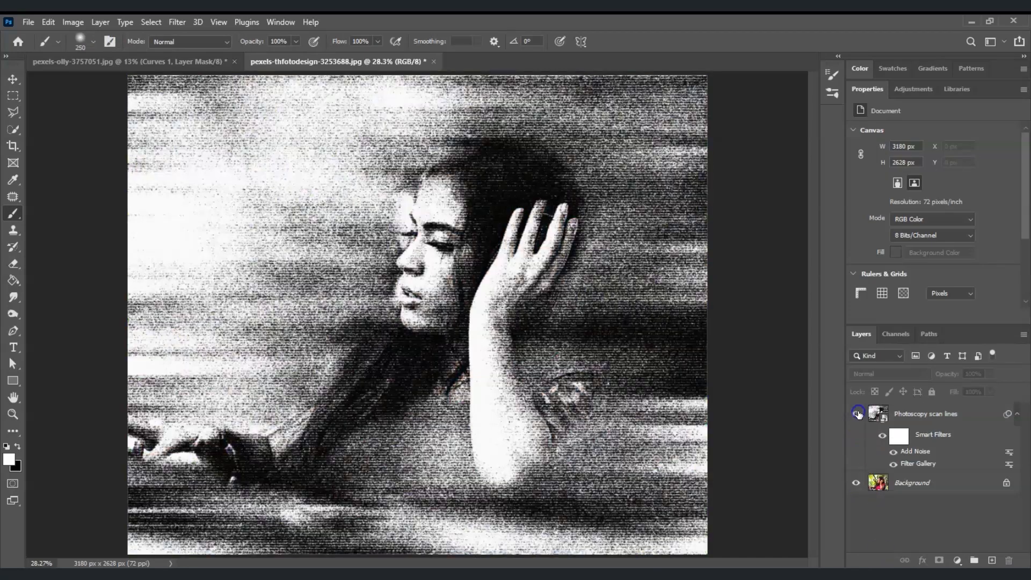